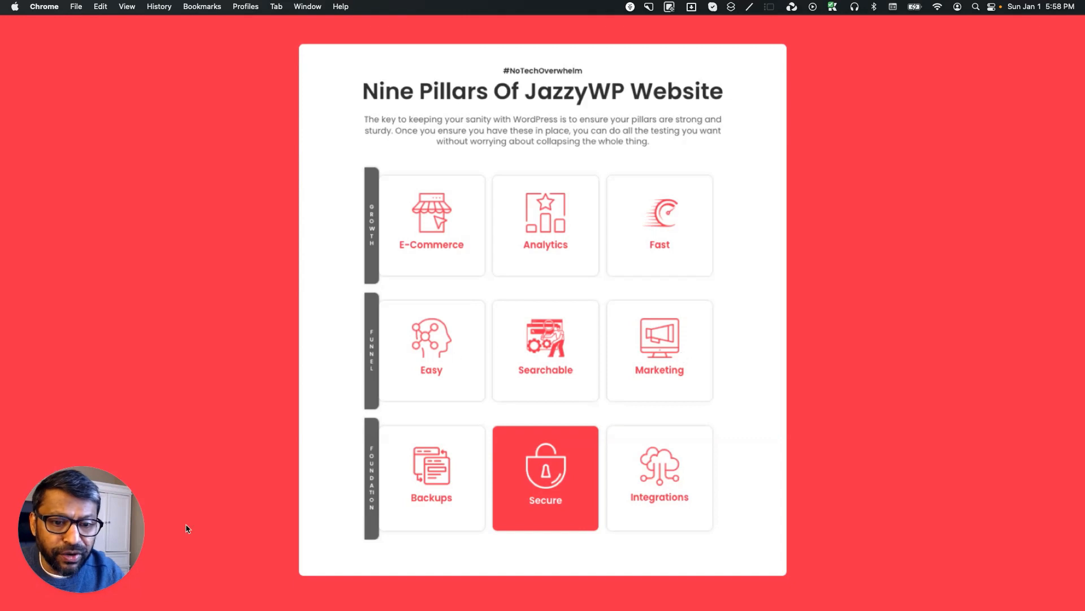
# - Switch to the WordPress admin in Chrome and open the page for adding new plugins
pyautogui.moveTo(107, 598)
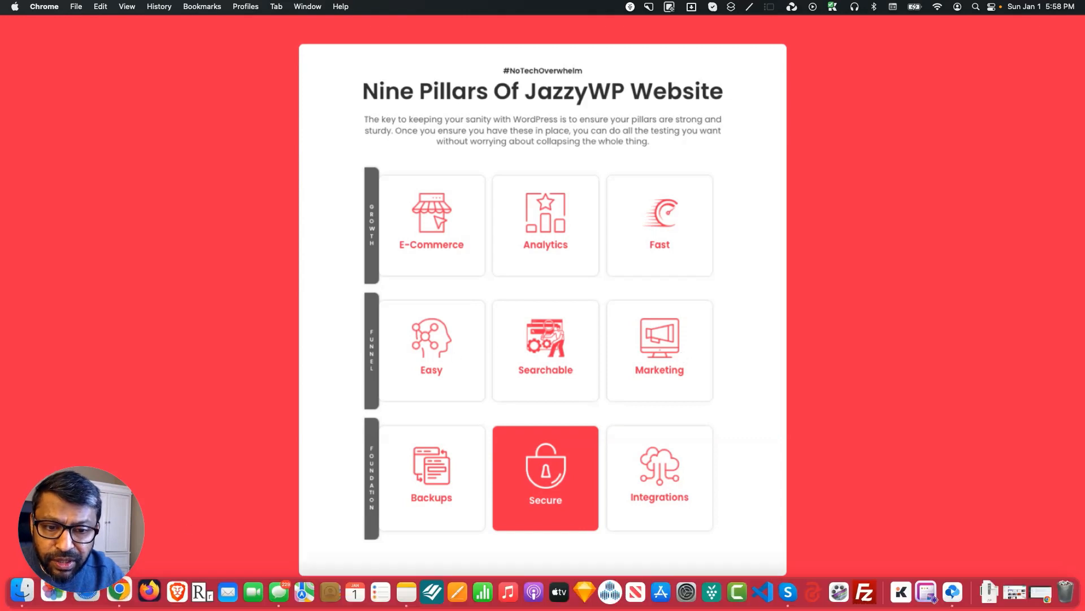
pyautogui.click(107, 599)
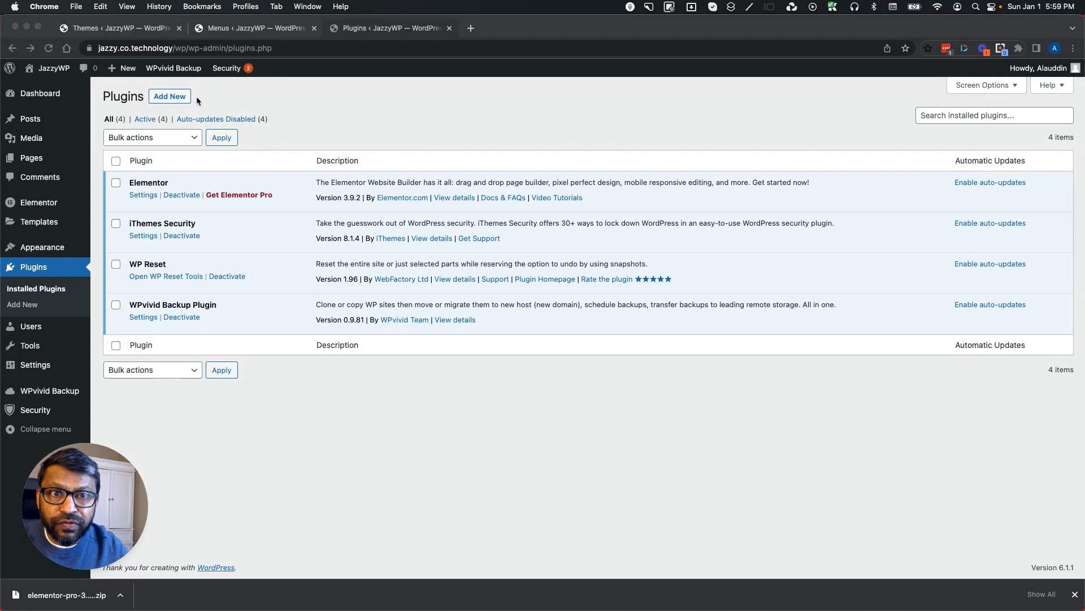
pyautogui.click(277, 101)
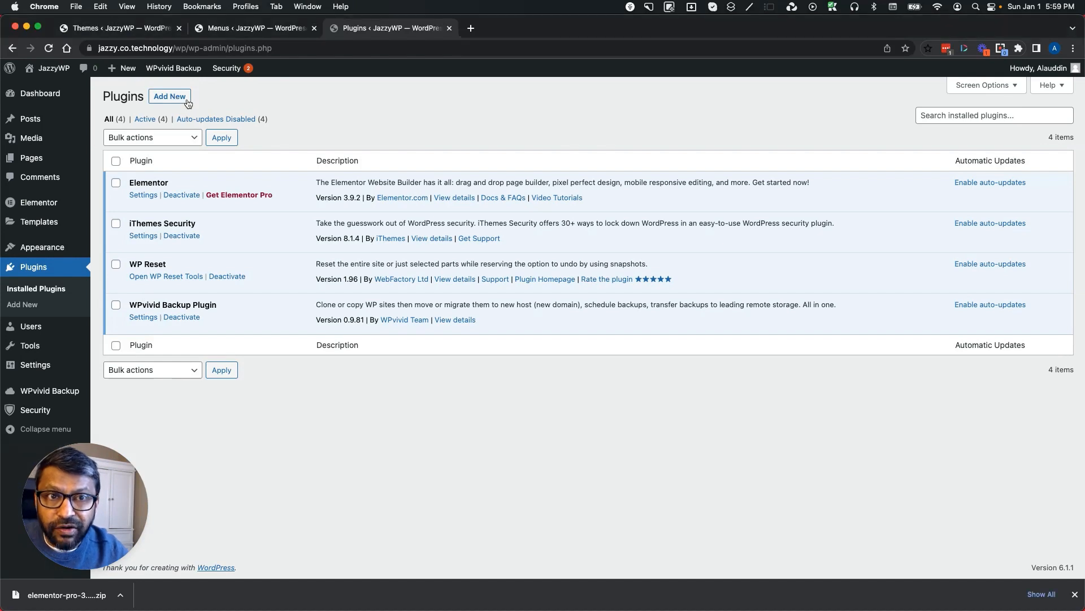
pyautogui.click(169, 96)
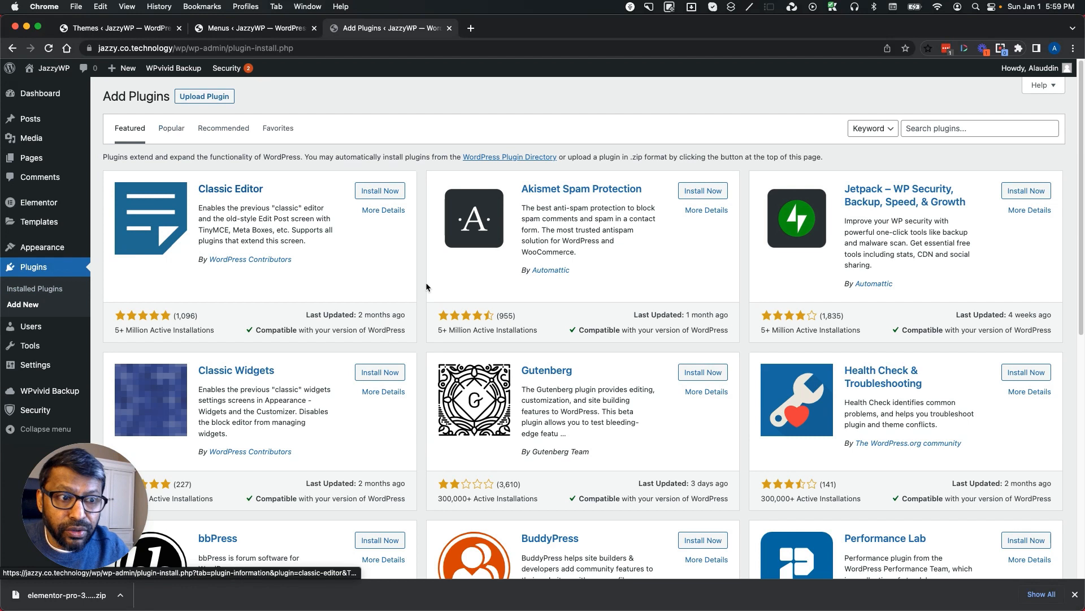
# - Search the plugin directory for "elementor" and browse the available Elementor plugins and add-ons
pyautogui.scroll(-5, 704, 370)
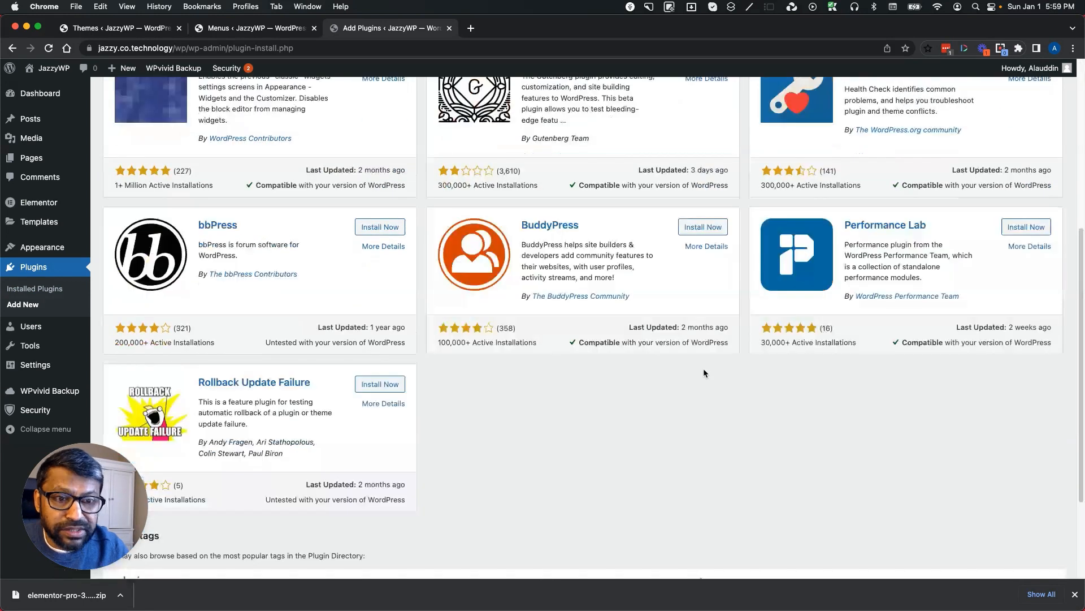
pyautogui.scroll(5, 704, 372)
pyautogui.click(973, 128)
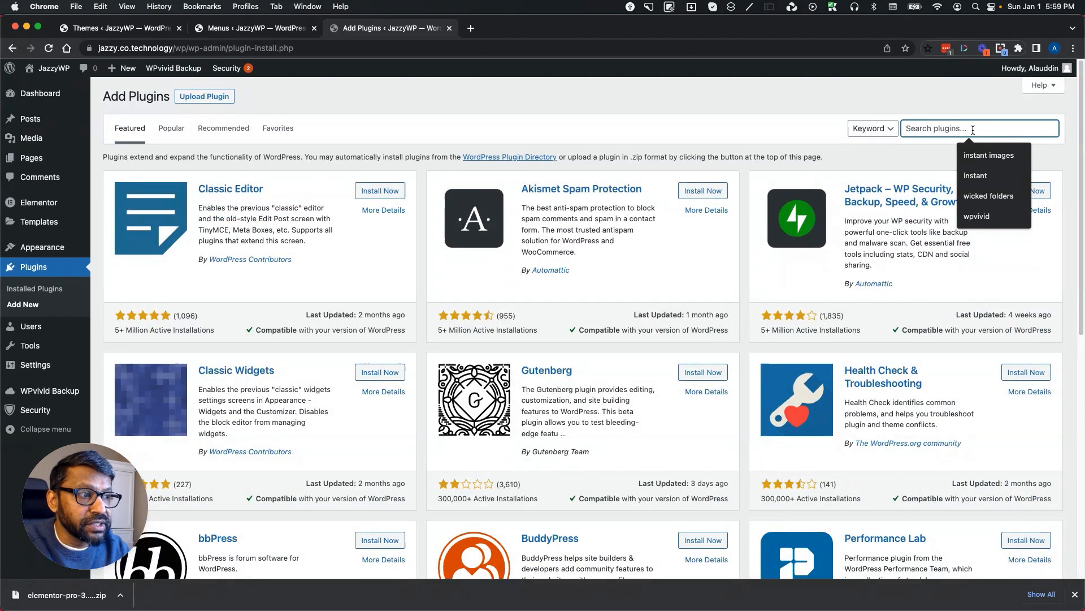
pyautogui.write('elementor')
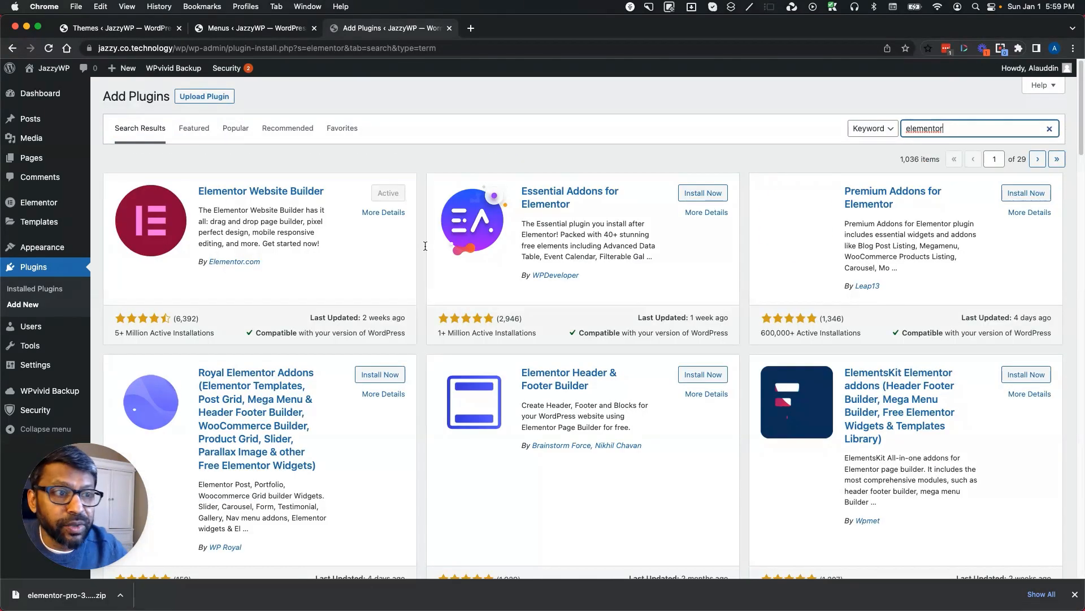
pyautogui.scroll(-20, 345, 346)
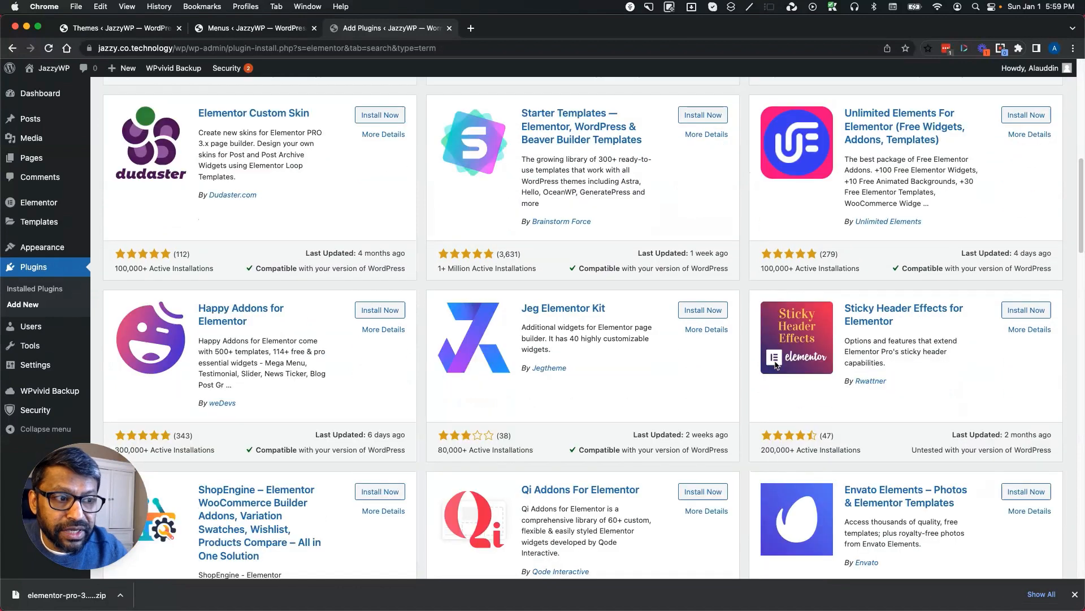
pyautogui.scroll(20, 775, 363)
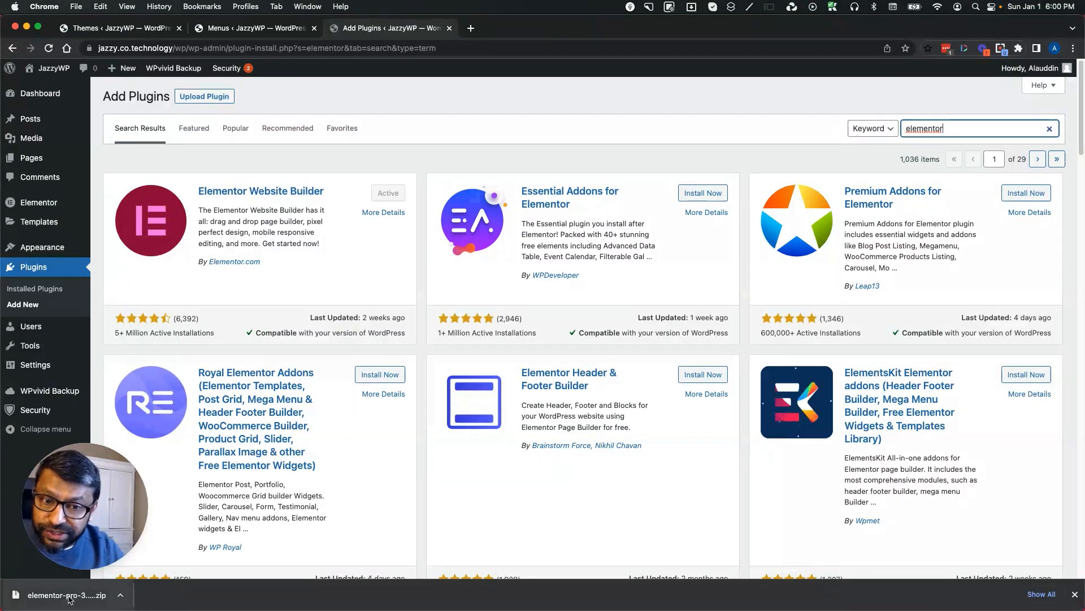
# - Upload and install the plugin file elementor-pro-3.9.2 (1).zip, and connect and activate the Elementor Pro license
pyautogui.click(197, 99)
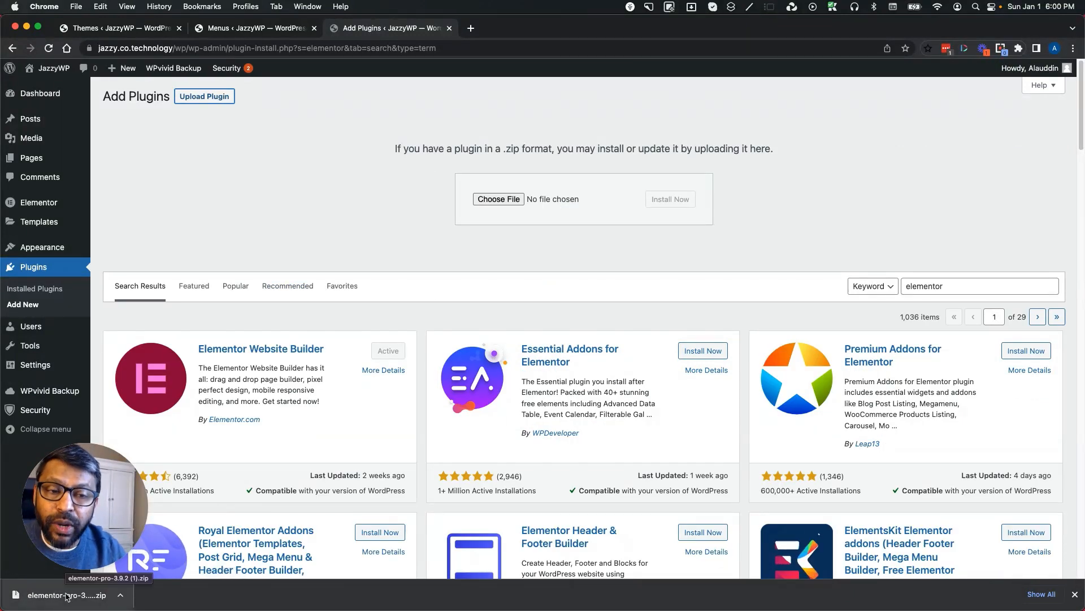
pyautogui.moveTo(66, 596); pyautogui.dragTo(510, 206)
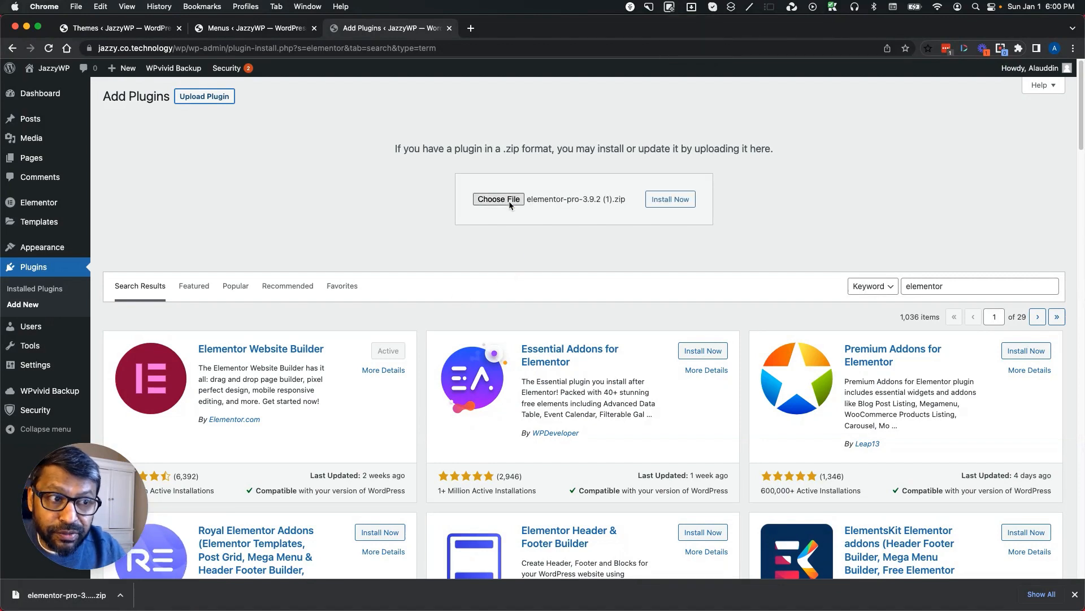
pyautogui.click(668, 202)
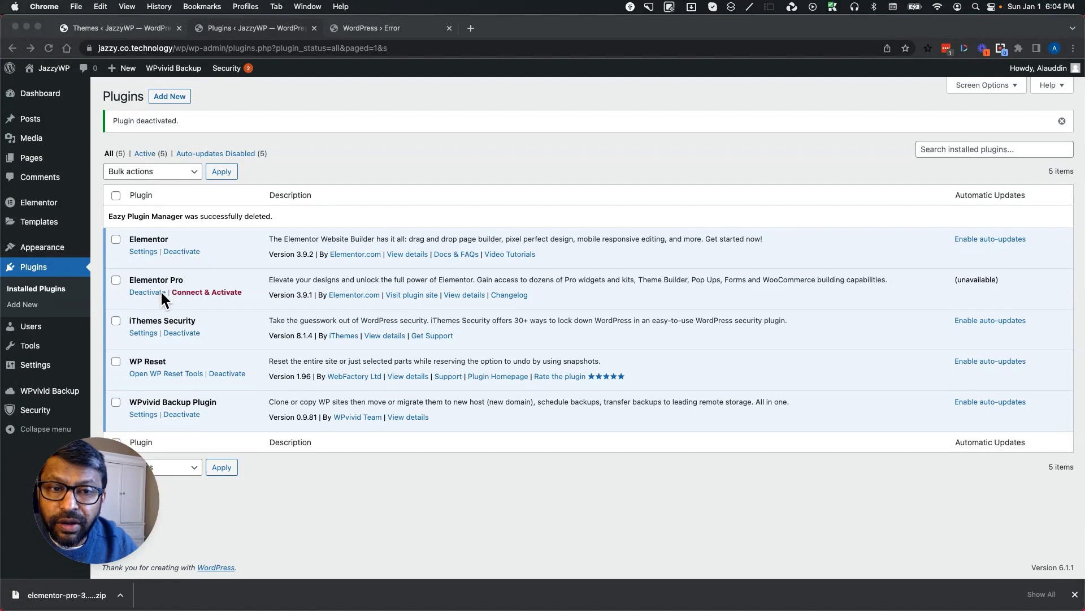
pyautogui.click(191, 293)
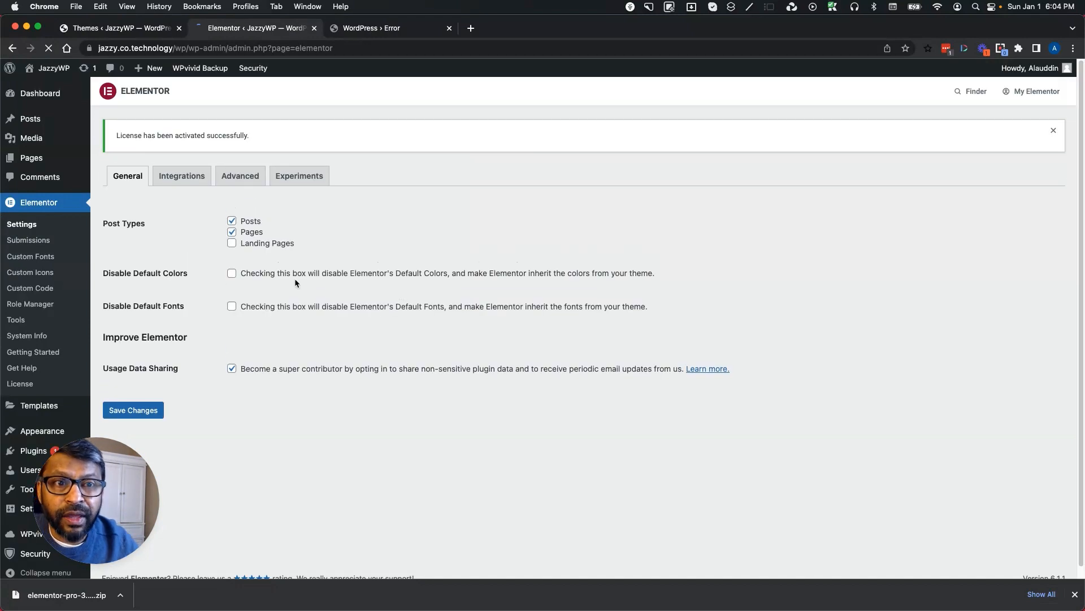
# - Examine Elementor's integration settings, from Google Maps and reCAPTCHA through the e-mail marketing services to Stripe, and return to the general settings
pyautogui.click(180, 176)
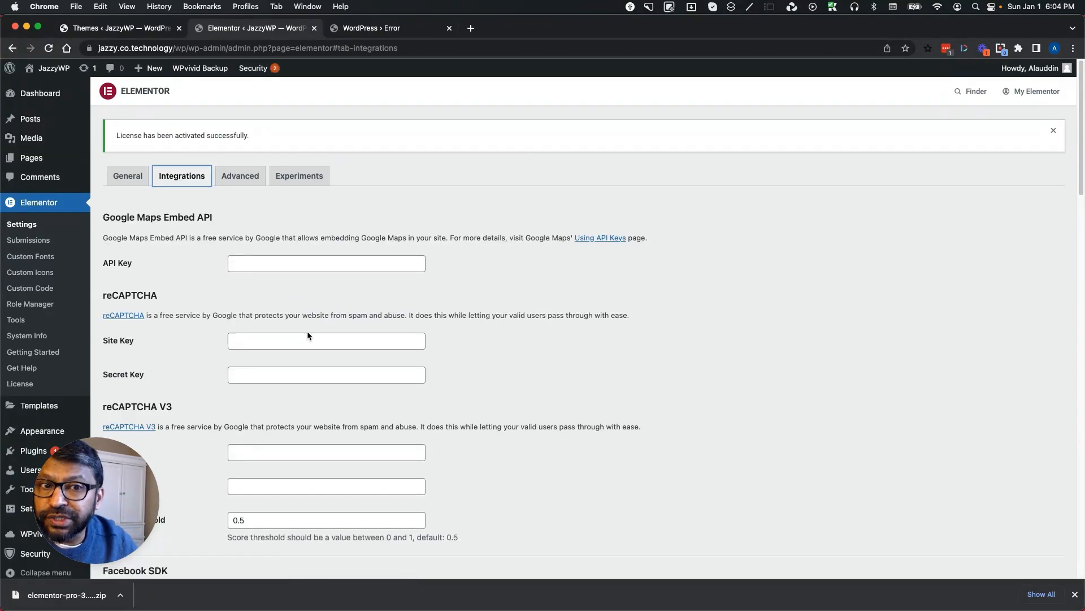
pyautogui.scroll(-2, 308, 336)
pyautogui.scroll(-6, 307, 334)
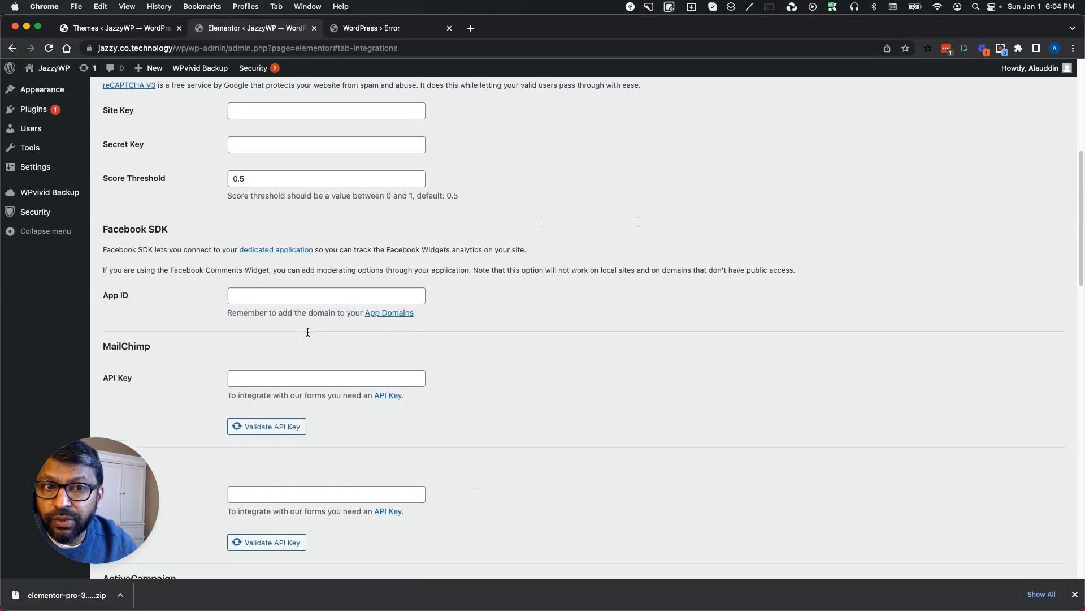
pyautogui.scroll(-2, 307, 335)
pyautogui.scroll(-4, 117, 314)
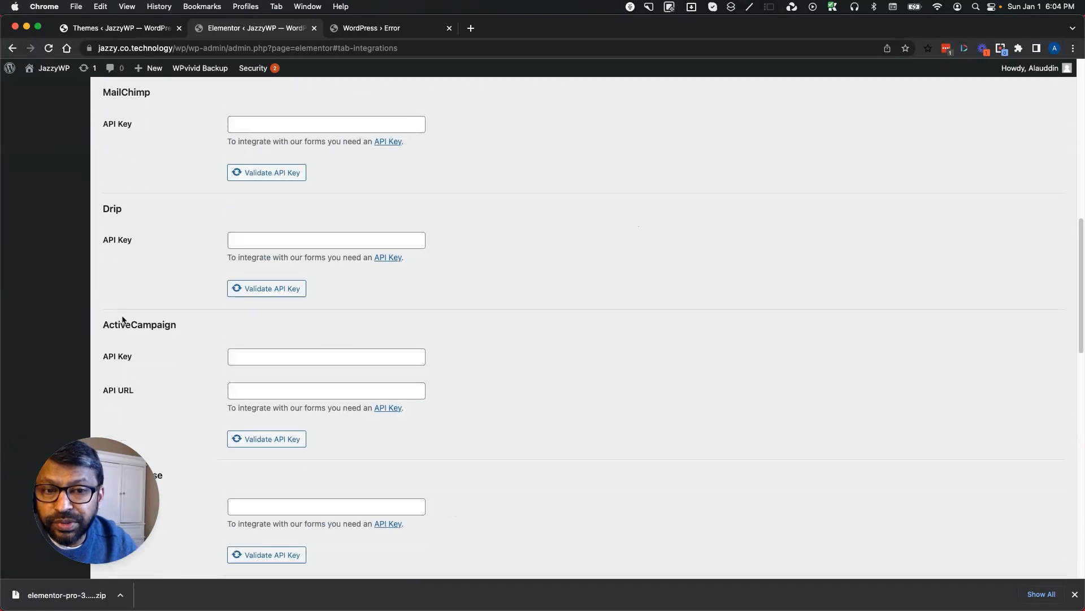
pyautogui.scroll(-3, 164, 272)
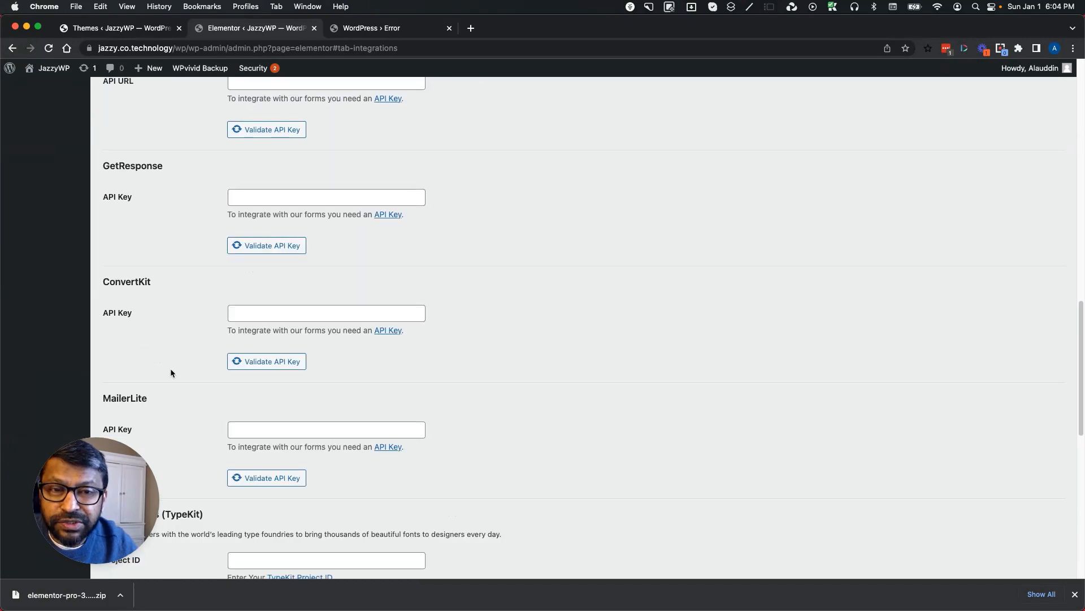
pyautogui.scroll(-5, 171, 365)
pyautogui.scroll(-5, 130, 357)
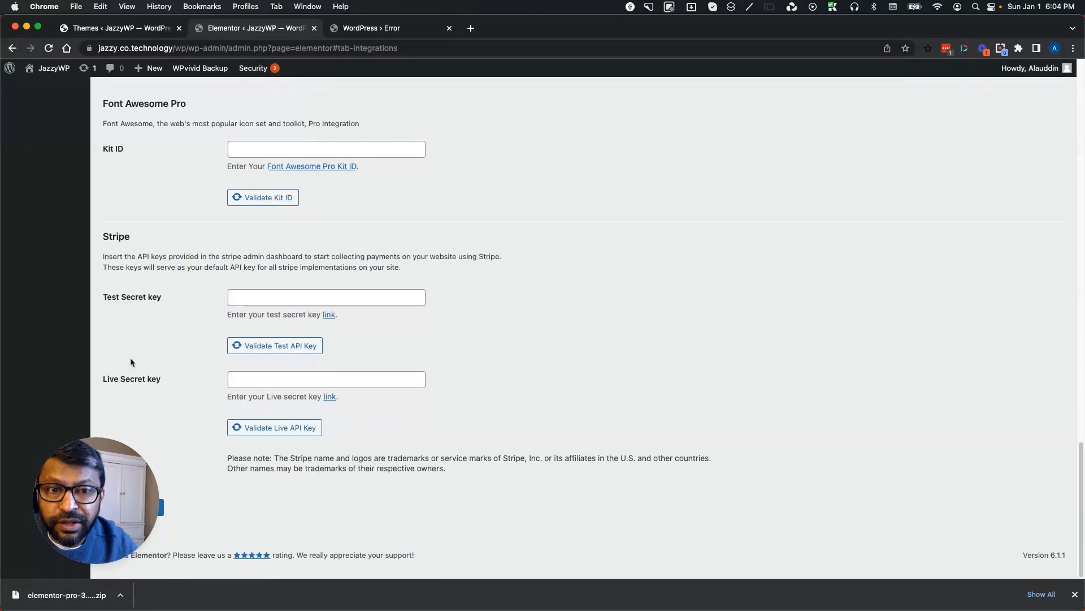
pyautogui.scroll(15, 131, 360)
pyautogui.scroll(7, 130, 357)
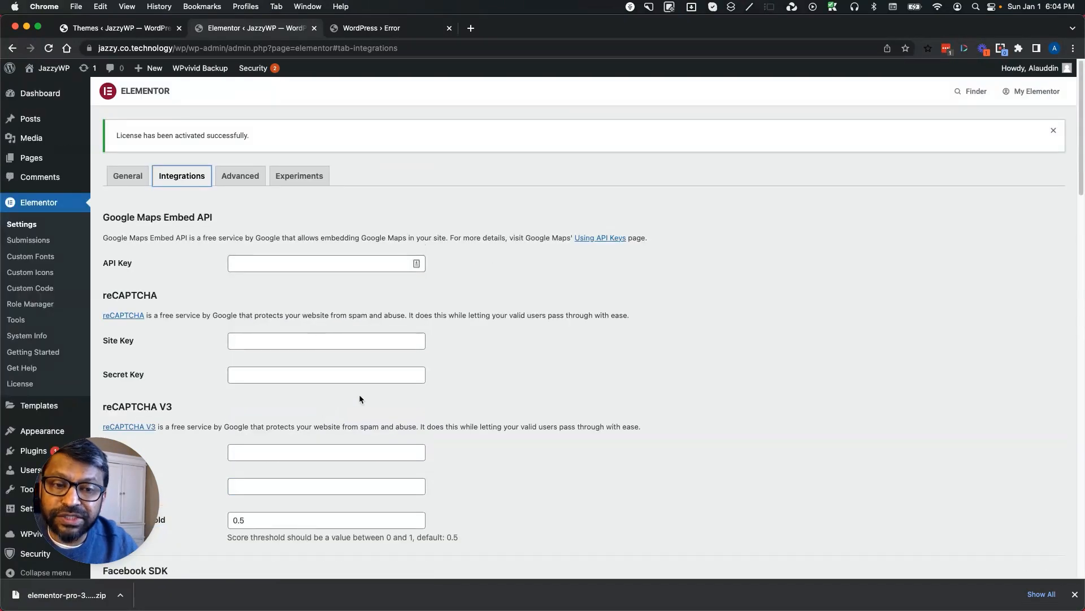
pyautogui.scroll(-3, 358, 394)
pyautogui.scroll(3, 347, 346)
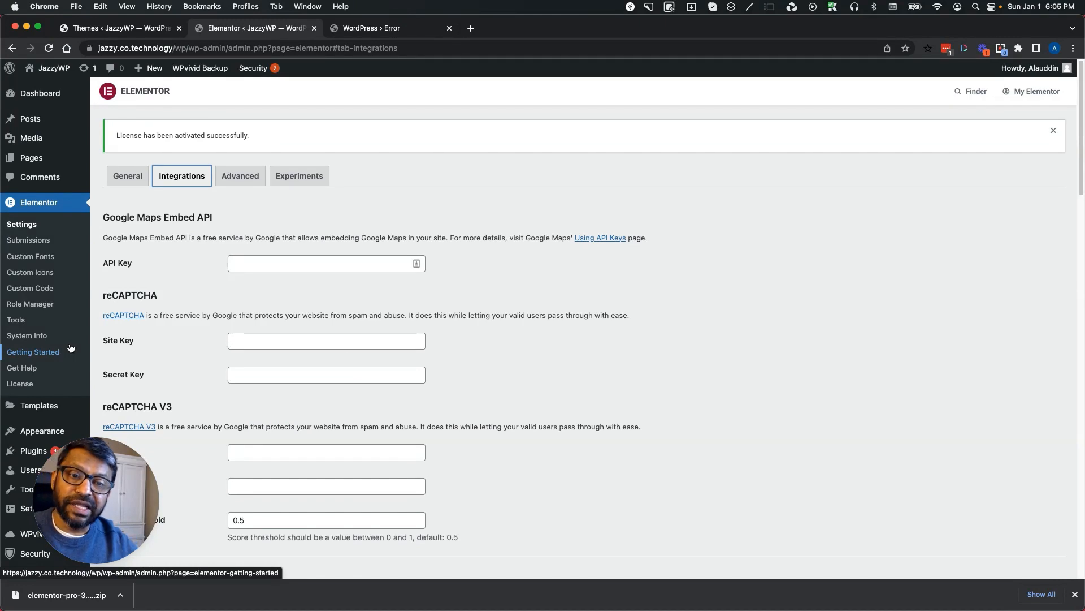
pyautogui.scroll(-15, 70, 348)
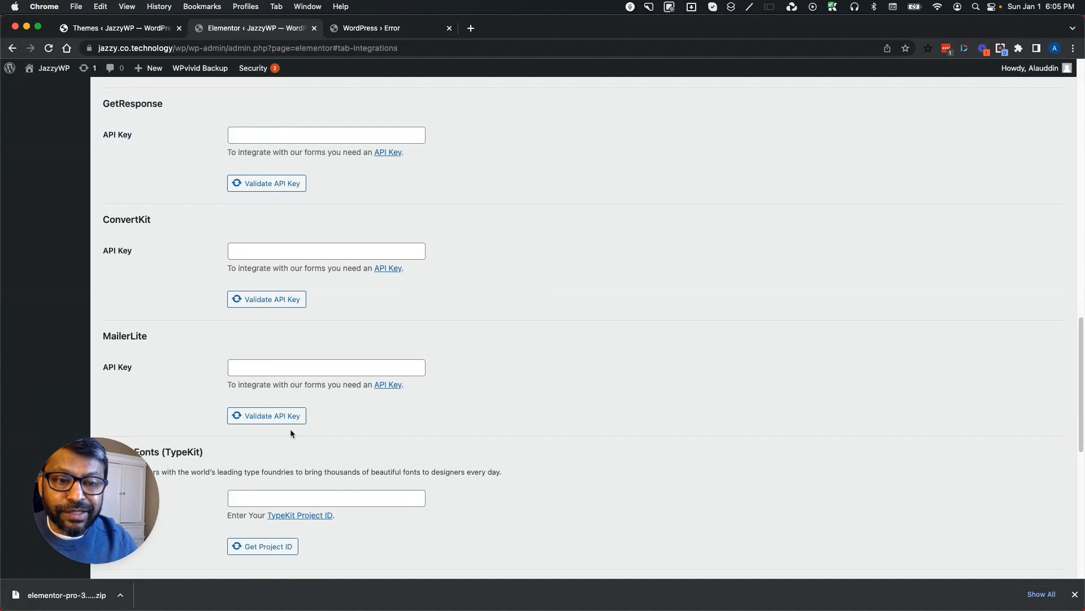
pyautogui.scroll(4, 290, 429)
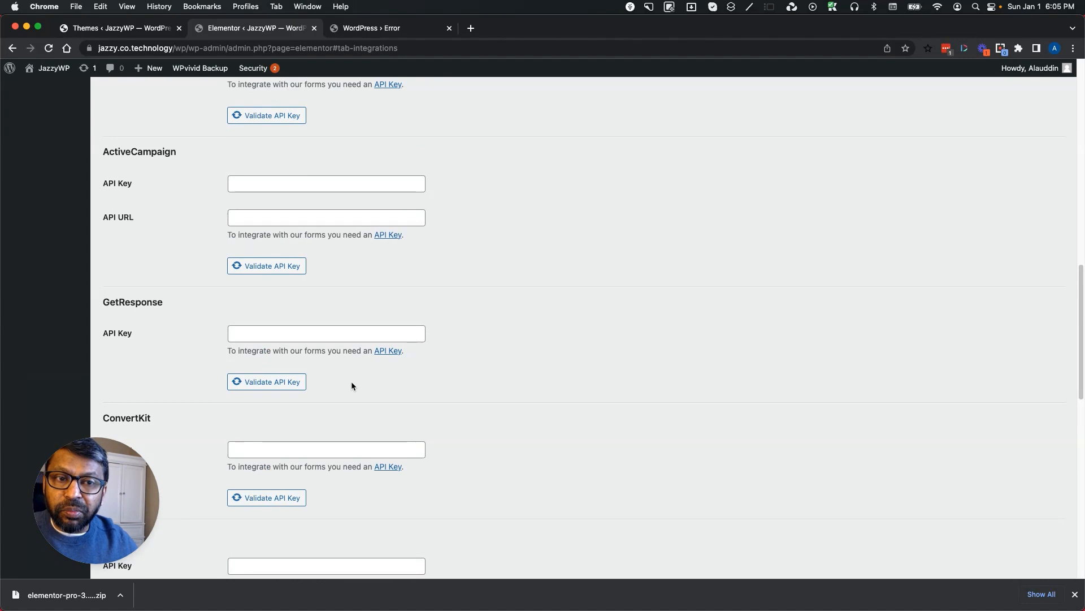
pyautogui.scroll(15, 351, 382)
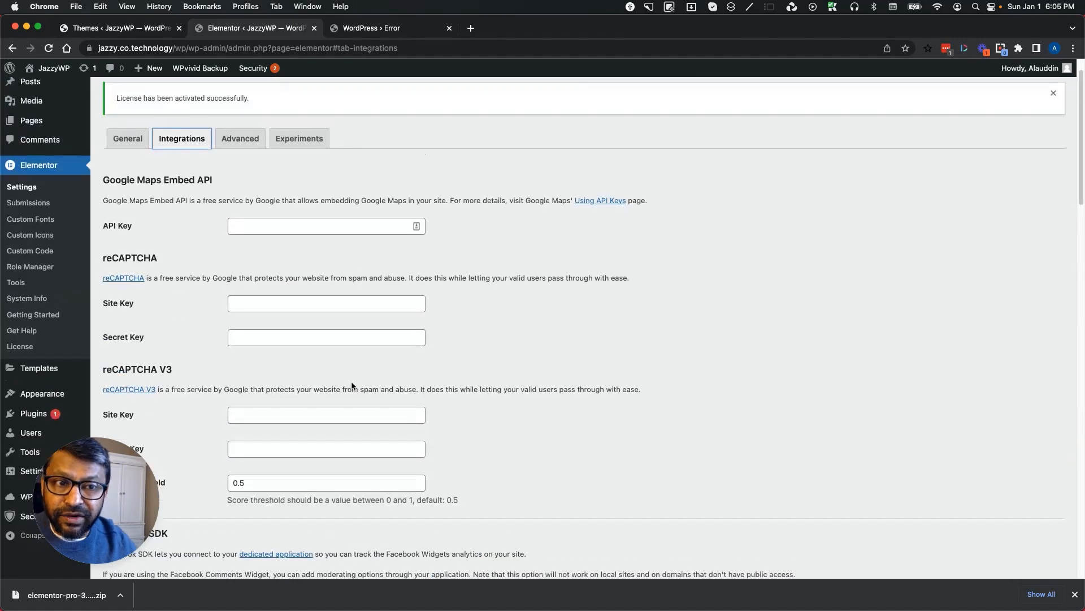
pyautogui.scroll(1, 351, 385)
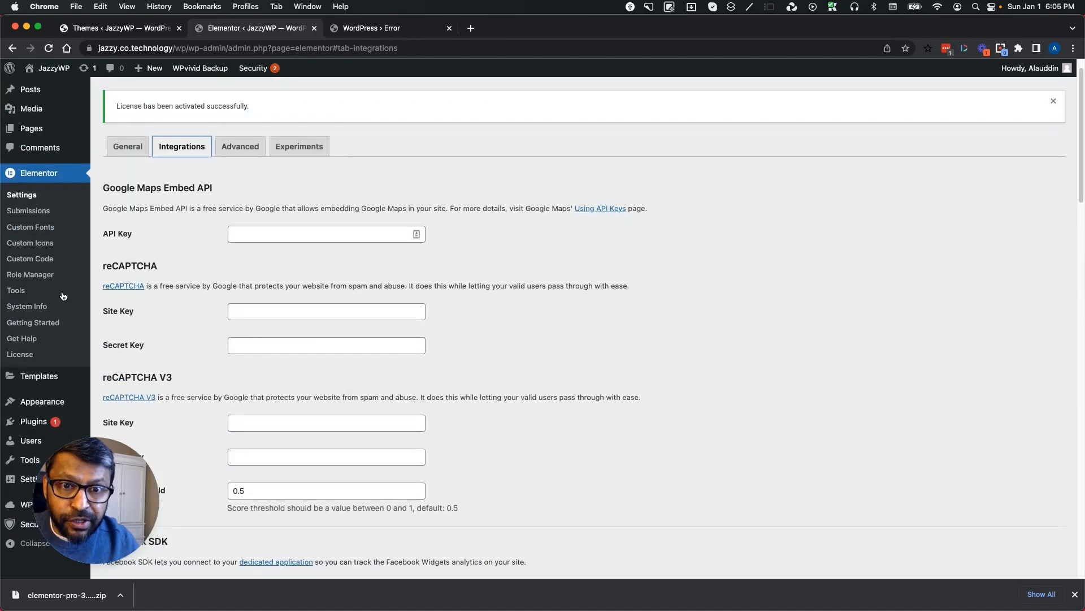
pyautogui.click(21, 197)
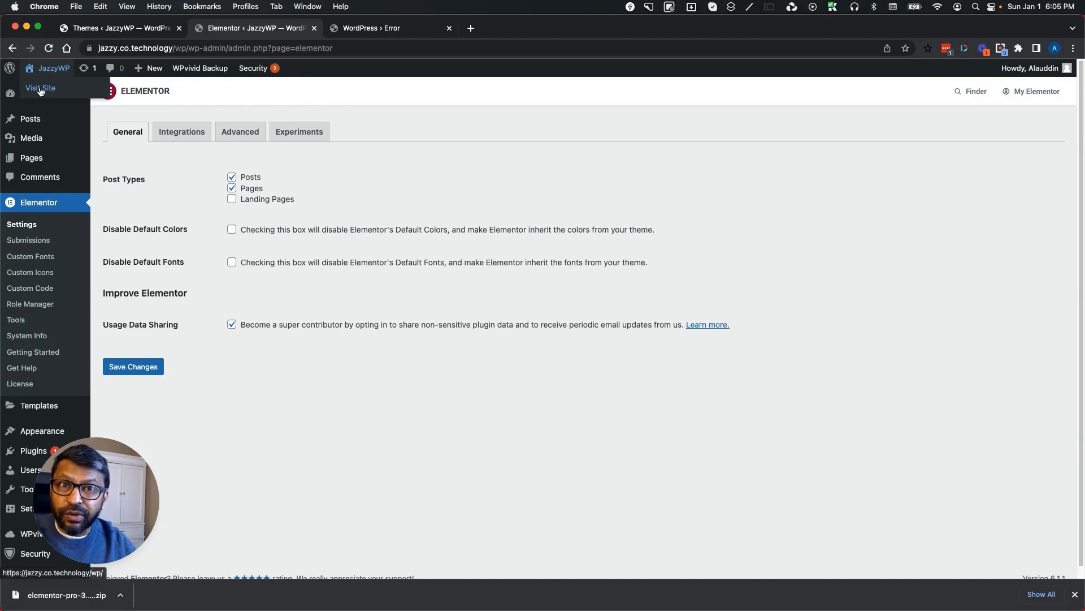
# - View the live site's front page and its Blog page, and return to the admin dashboard
pyautogui.click(40, 88)
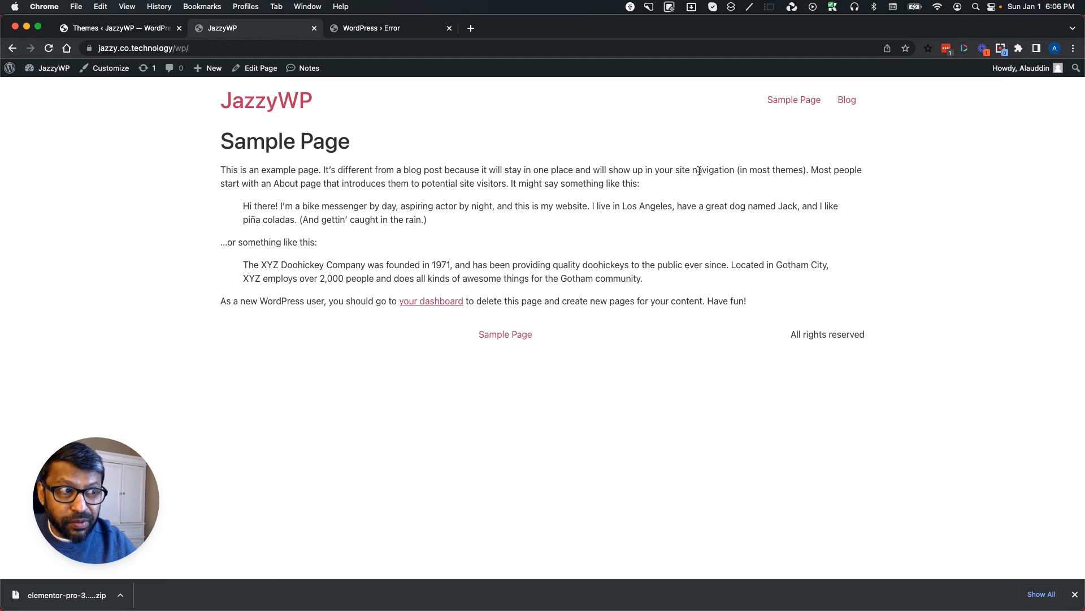
pyautogui.click(847, 100)
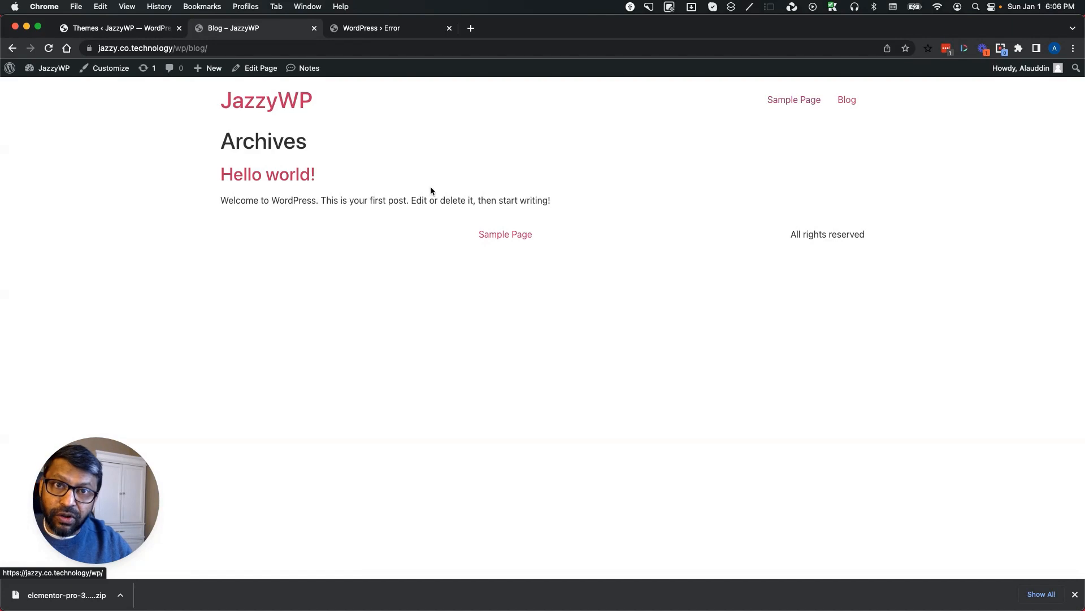
pyautogui.moveTo(50, 68)
pyautogui.click(42, 89)
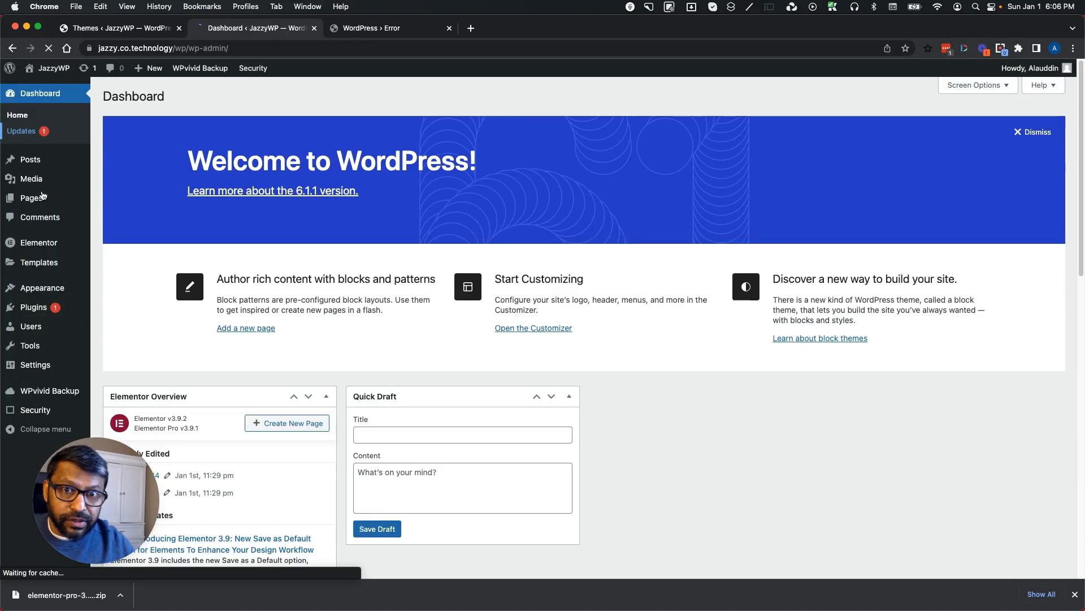
# - Review the lists of existing pages and posts in the site admin
pyautogui.moveTo(35, 201)
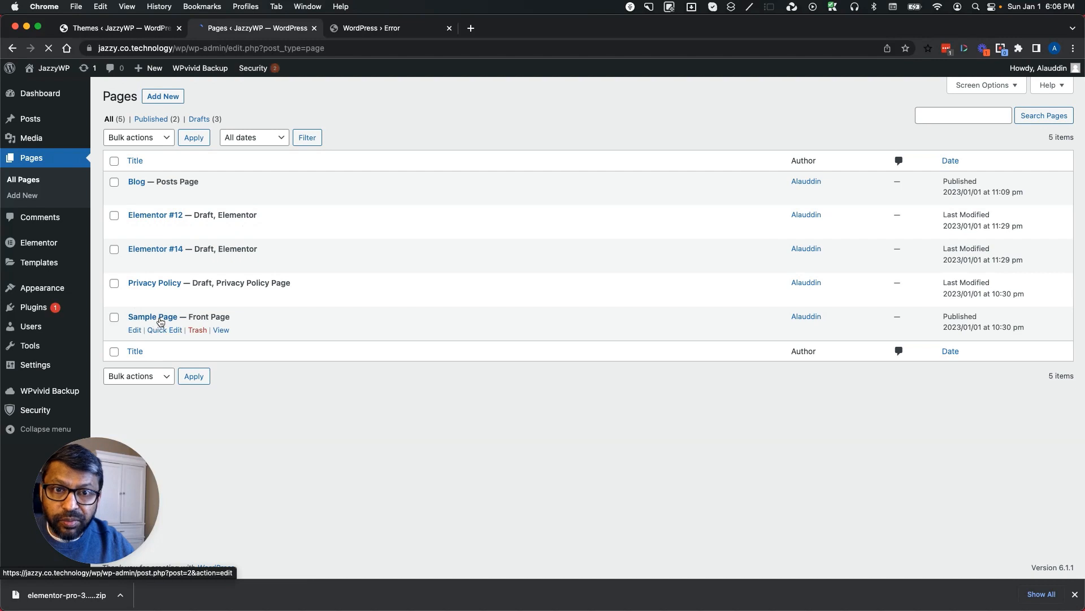
pyautogui.click(22, 120)
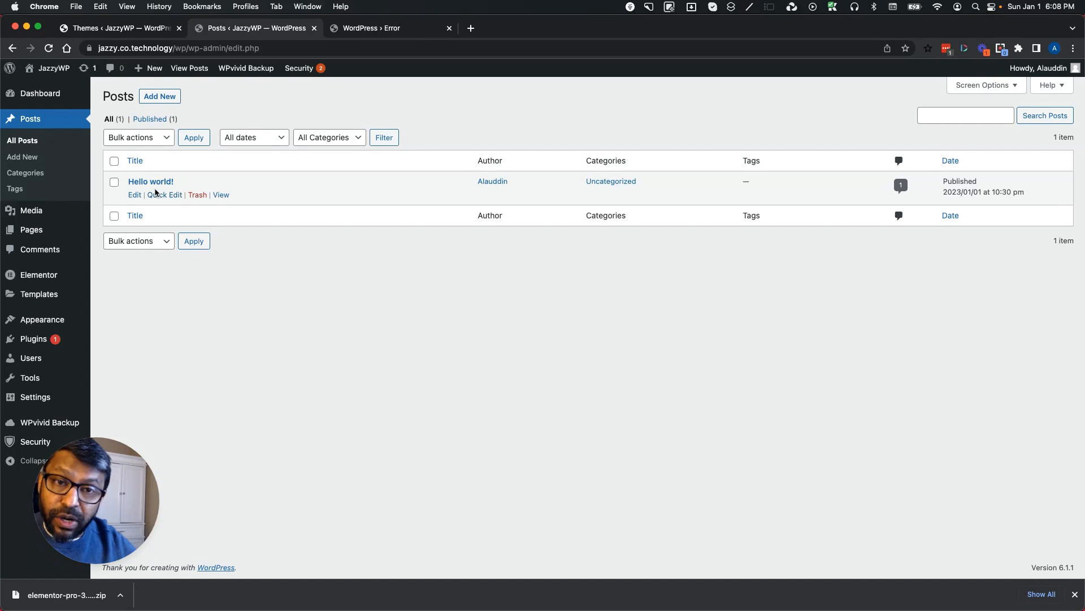
pyautogui.moveTo(49, 231)
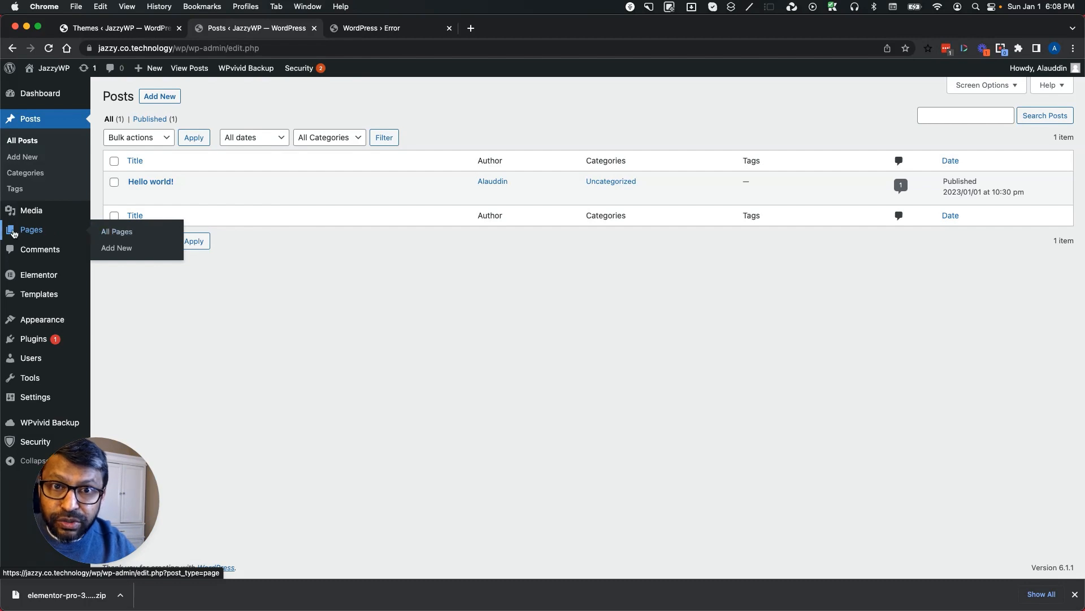
# - Visit the live site and open its front page, Sample Page, for editing with Elementor
pyautogui.click(48, 89)
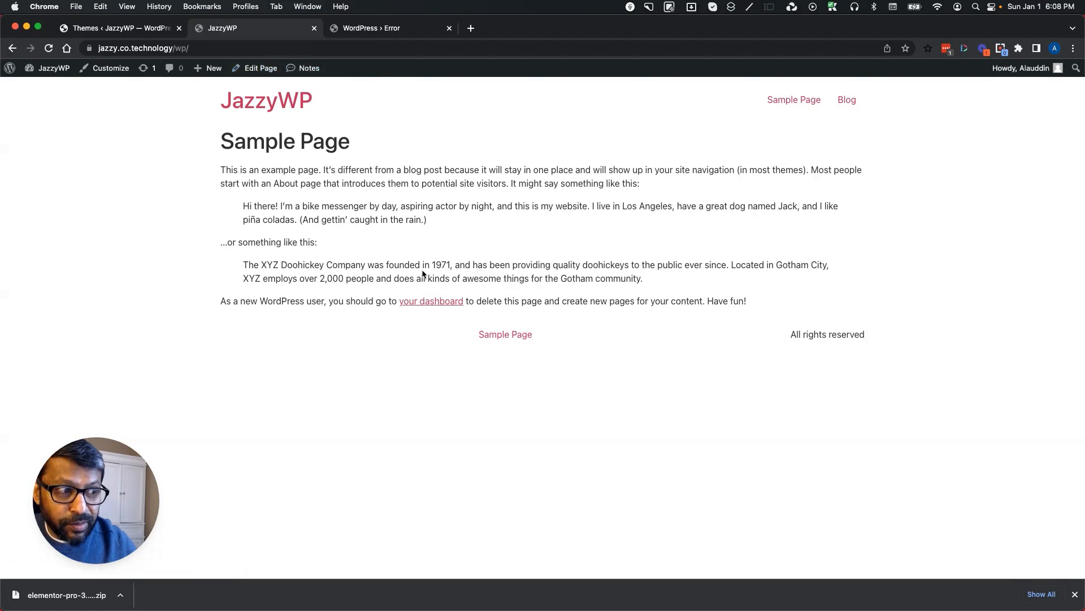
pyautogui.click(256, 69)
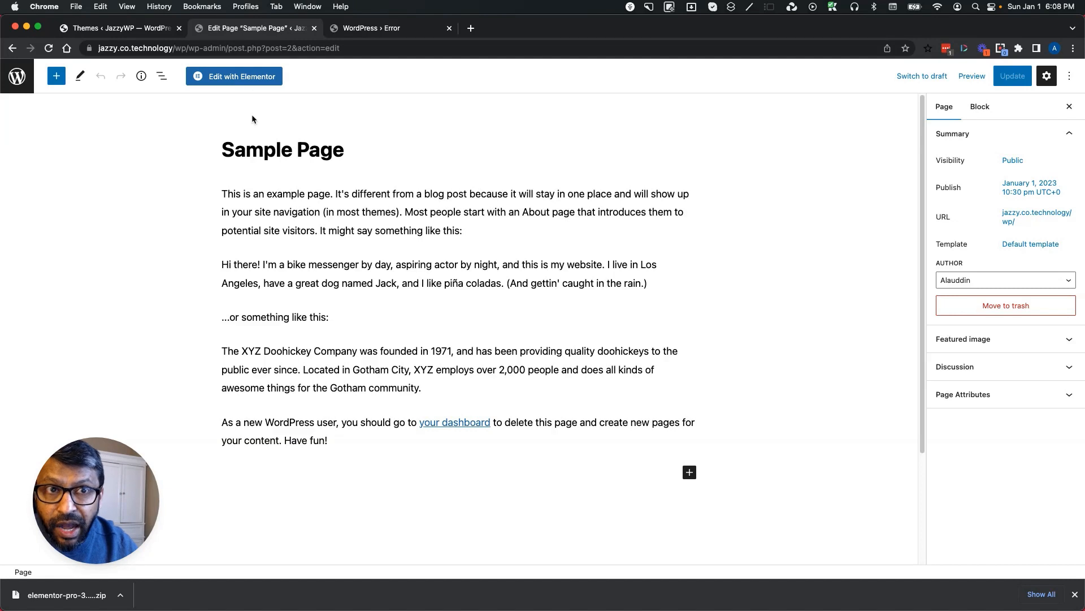
pyautogui.click(234, 78)
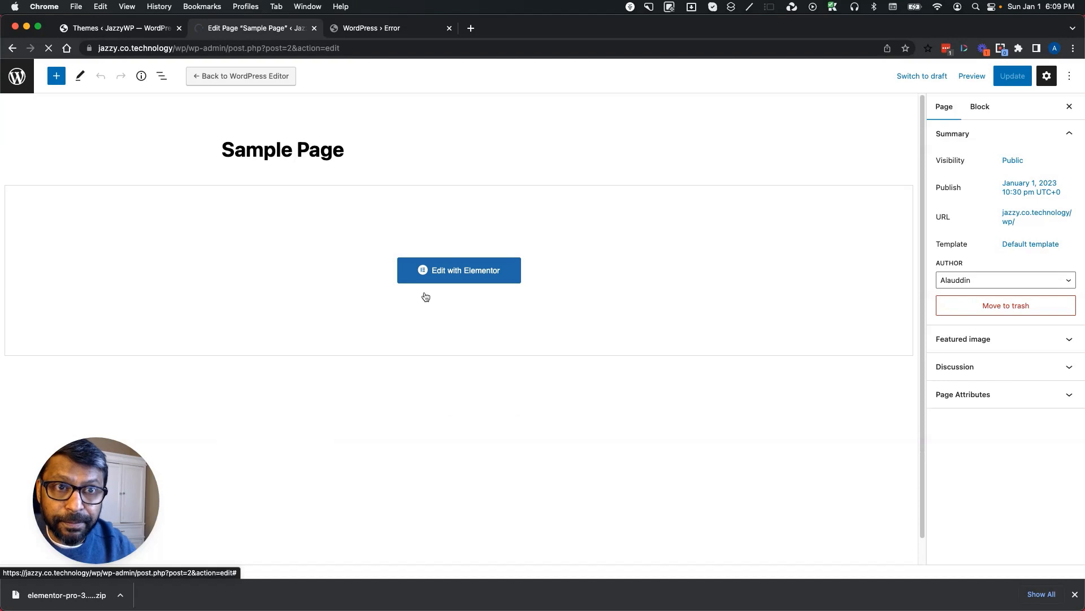
pyautogui.click(455, 275)
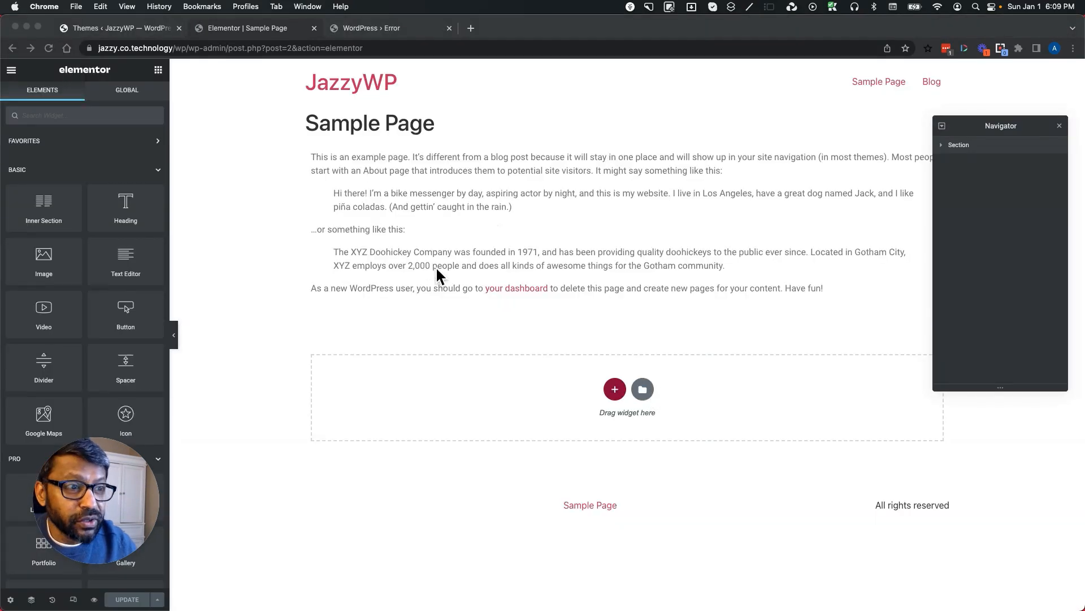
# - Expand the Sample Page's section and column in the structure tree and open its Text Editor widget for editing
pyautogui.click(377, 188)
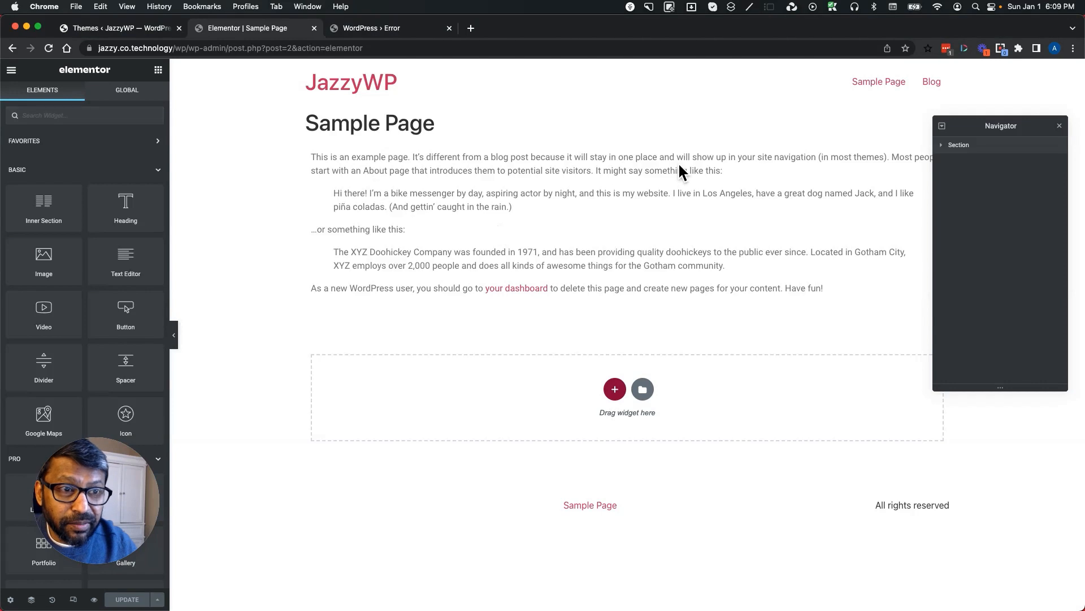
pyautogui.click(942, 145)
pyautogui.click(947, 163)
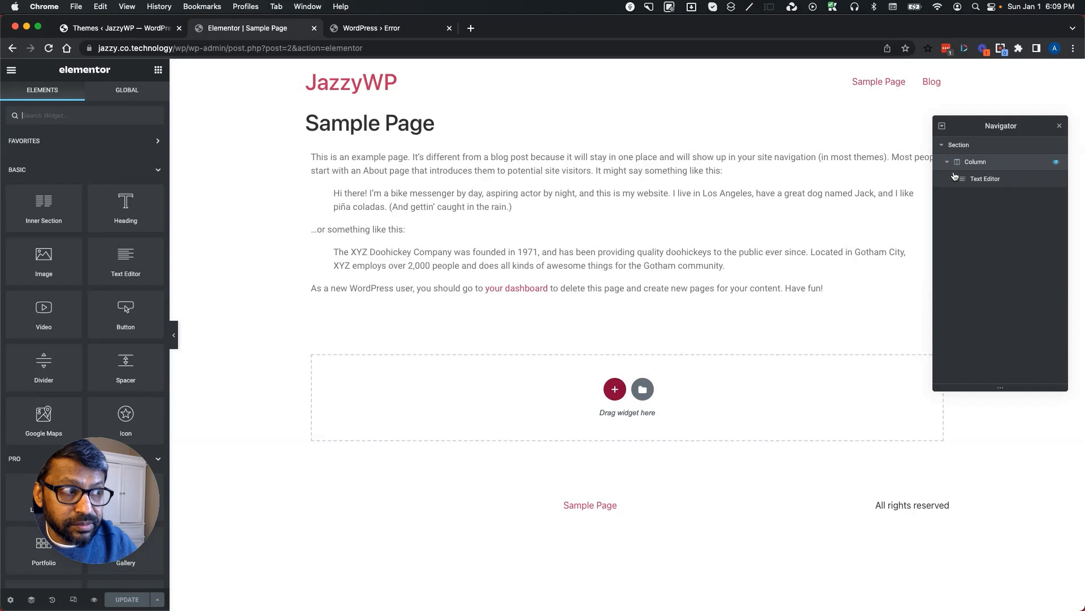
pyautogui.click(985, 179)
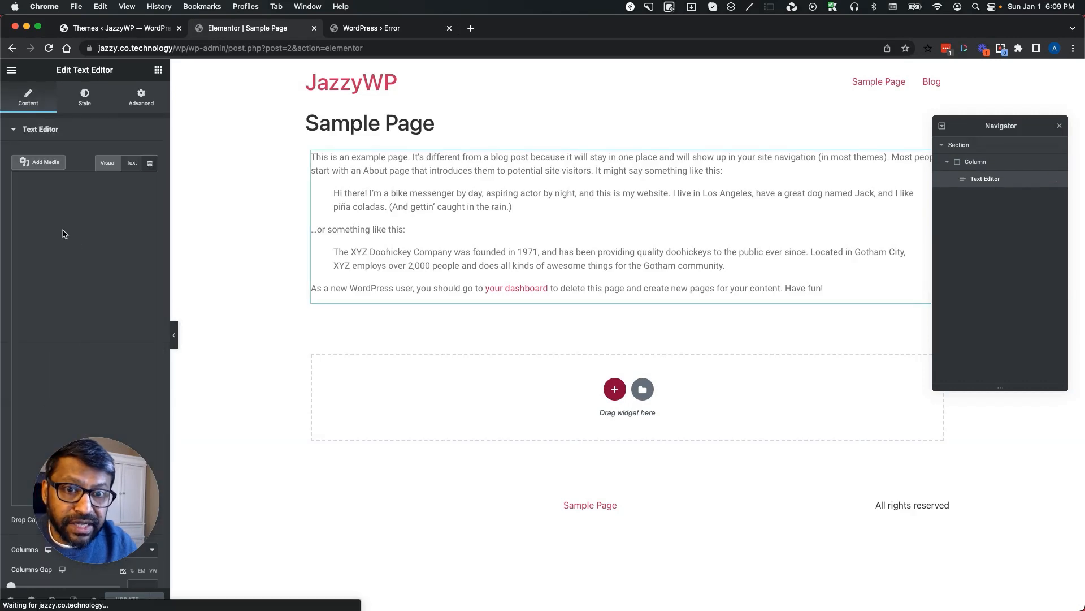
pyautogui.click(75, 264)
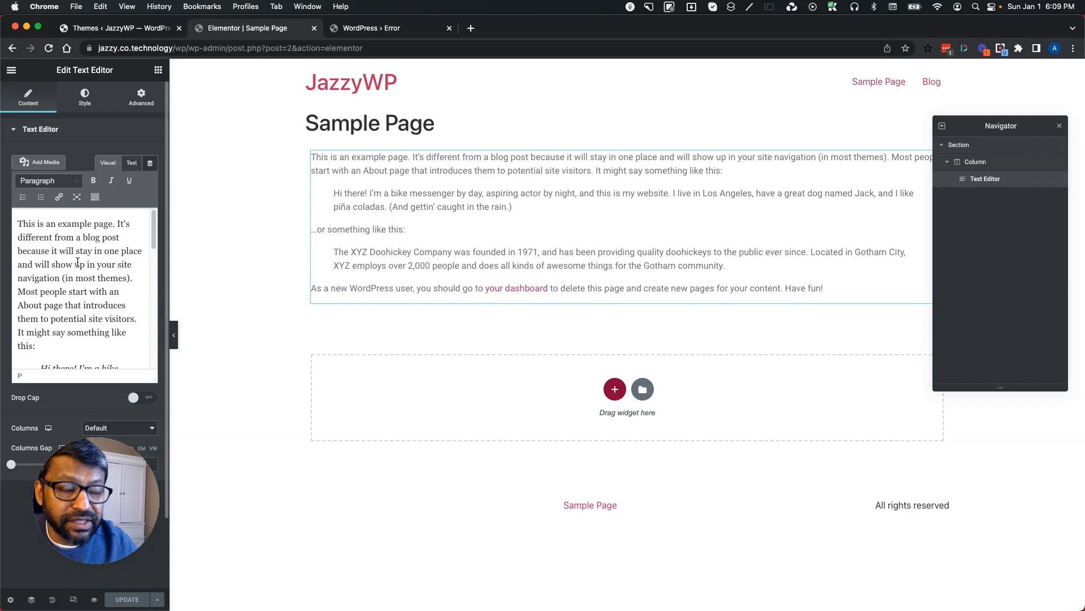
# - Add an Image widget above the text in the Sample Page's column
pyautogui.click(158, 71)
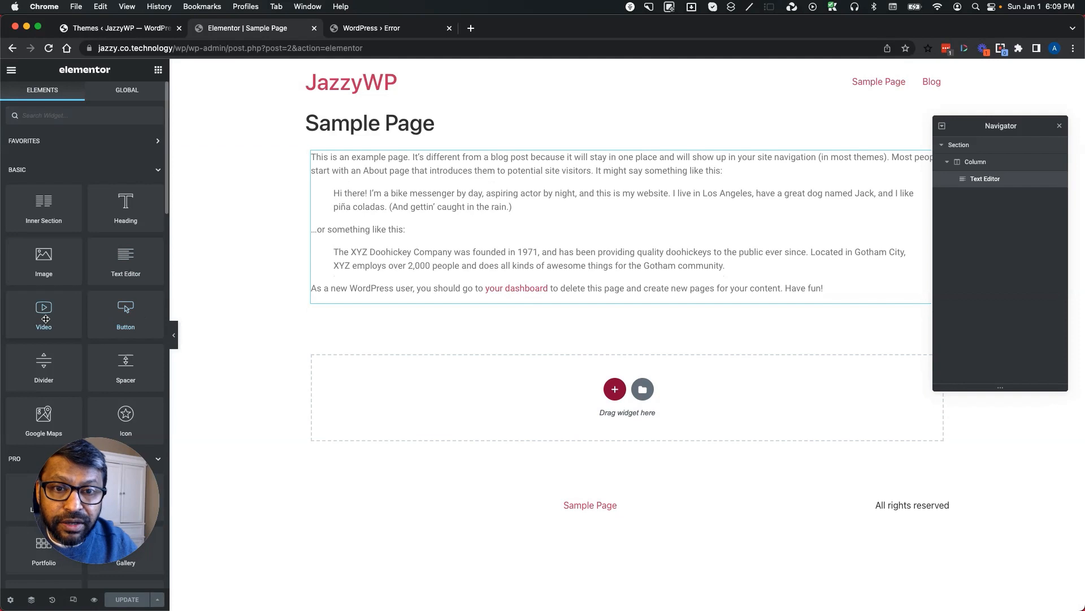
pyautogui.moveTo(44, 257); pyautogui.dragTo(407, 162)
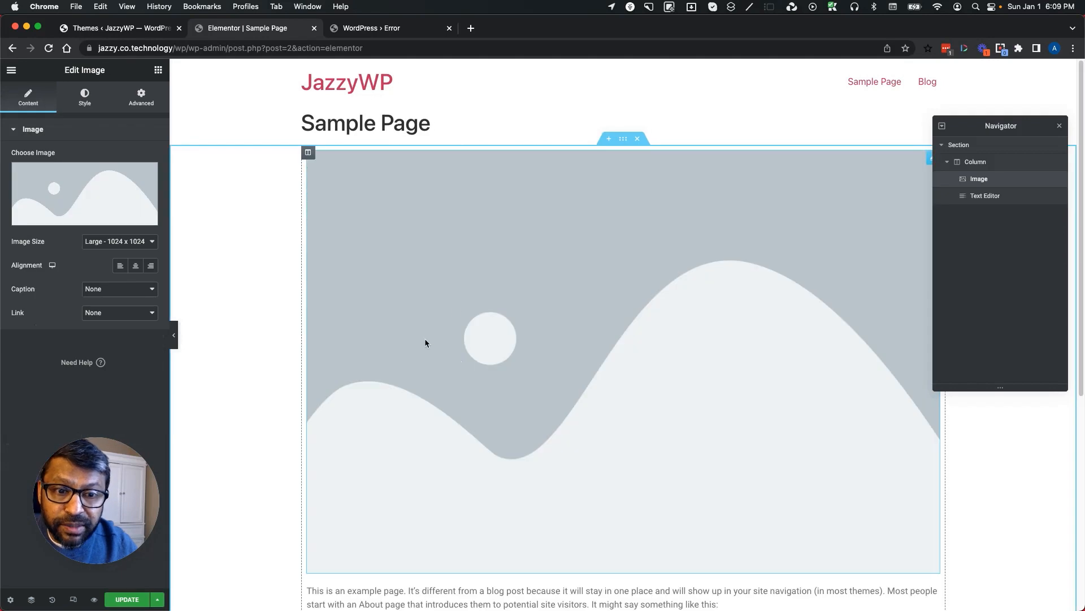
pyautogui.scroll(-6, 460, 327)
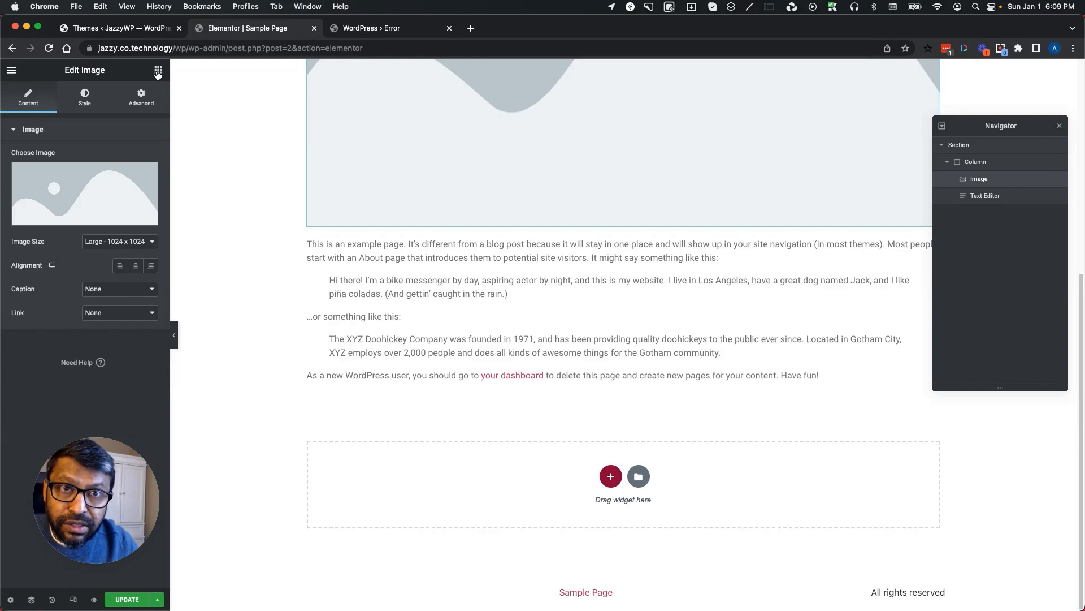
# - Examine the available Elementor widgets, from the Basic and Pro groups through General to the Site, Single and WordPress groups
pyautogui.click(158, 70)
pyautogui.moveTo(110, 492); pyautogui.dragTo(1026, 497)
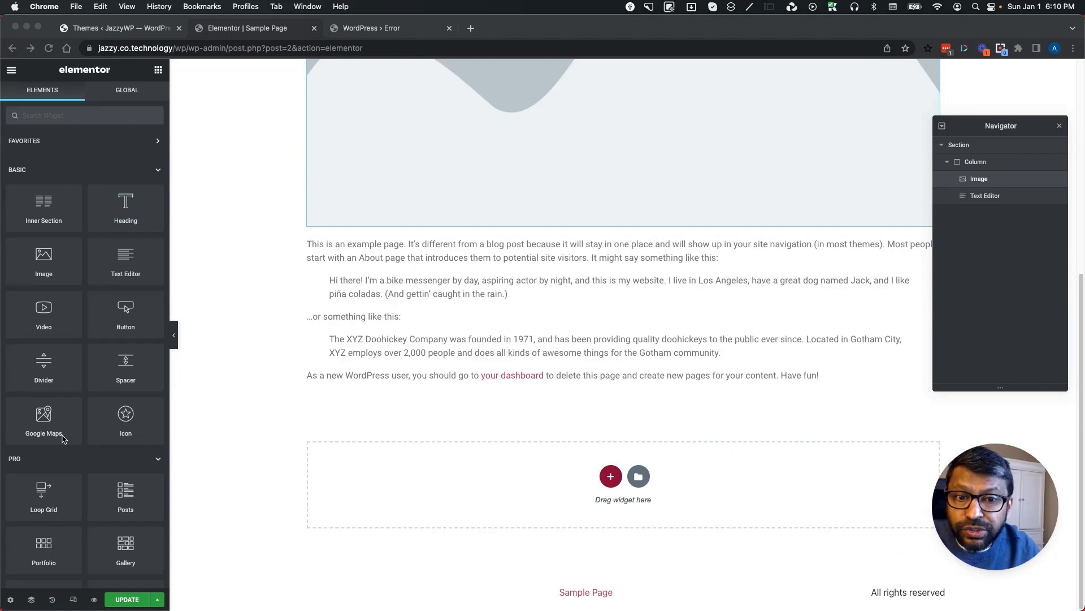
pyautogui.scroll(-7, 65, 407)
pyautogui.scroll(7, 66, 380)
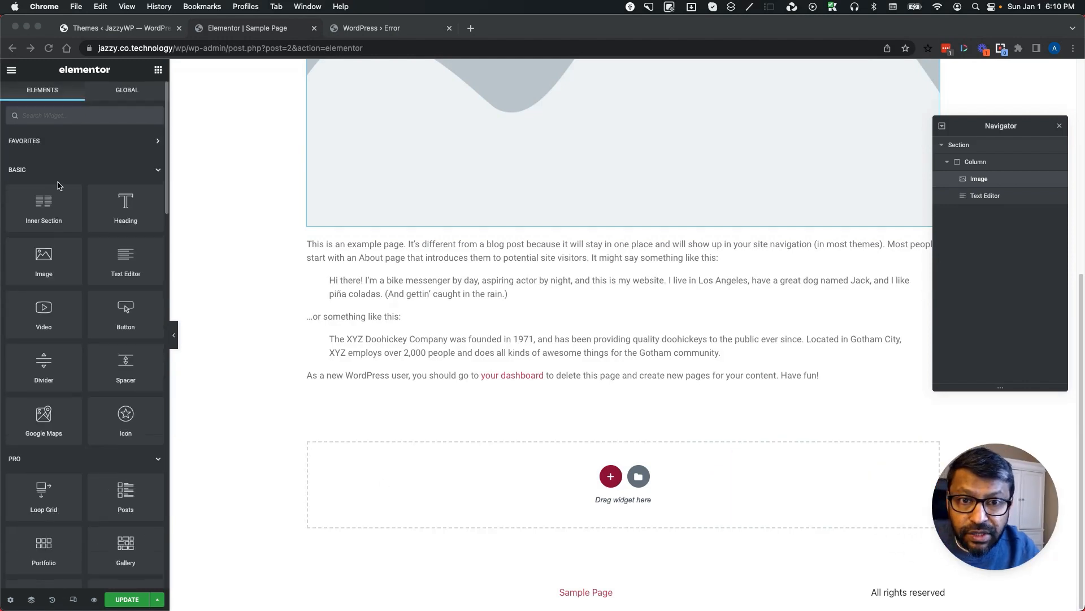
pyautogui.scroll(-5, 60, 419)
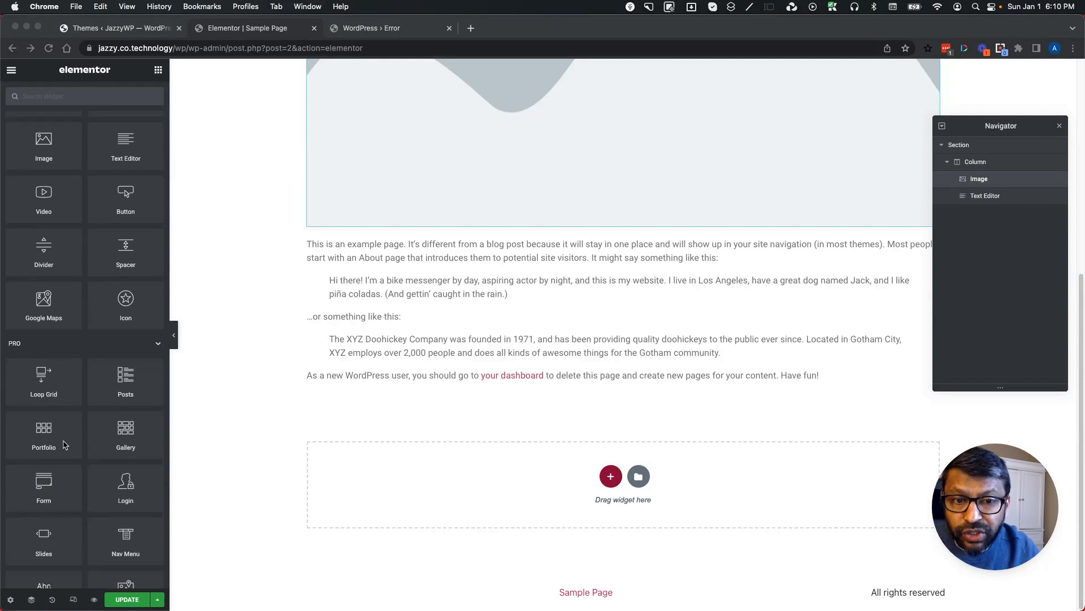
pyautogui.scroll(-6, 65, 443)
pyautogui.scroll(-20, 96, 513)
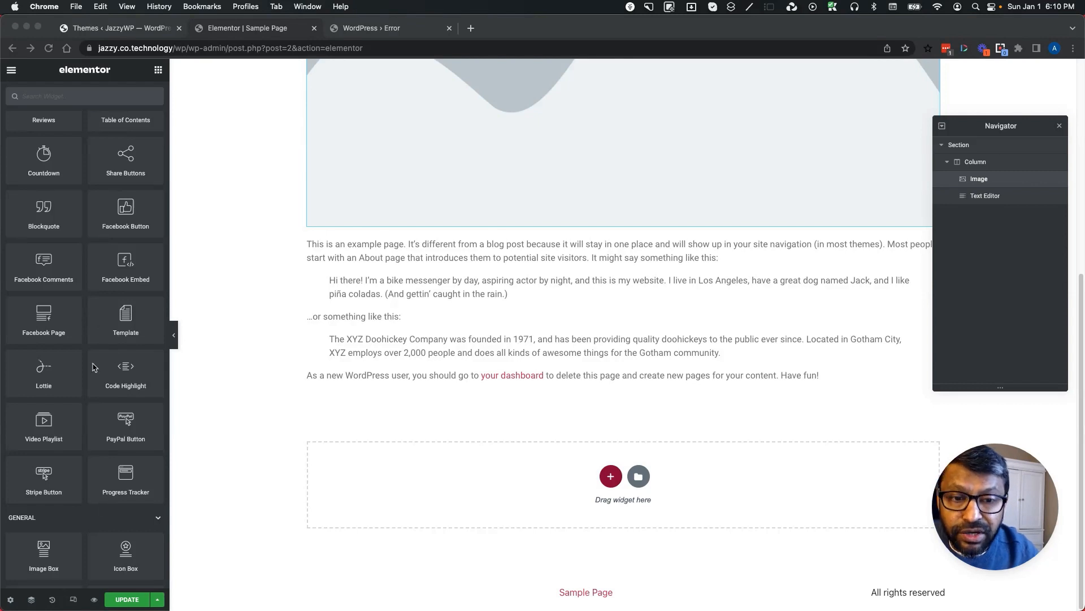
pyautogui.scroll(-10, 93, 367)
pyautogui.scroll(-3, 93, 367)
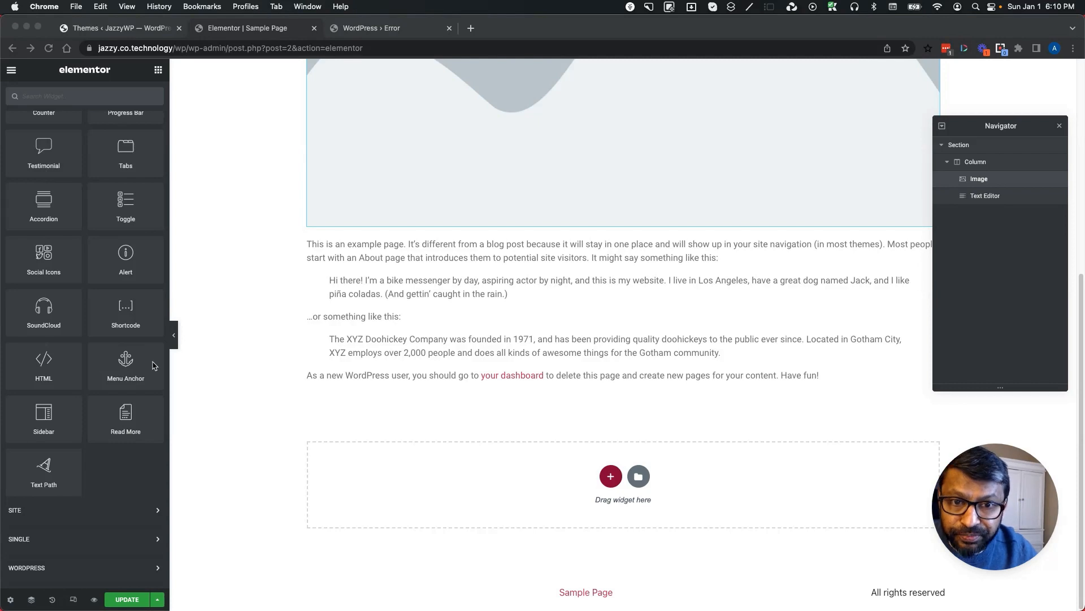
pyautogui.scroll(10, 93, 367)
pyautogui.scroll(6, 448, 404)
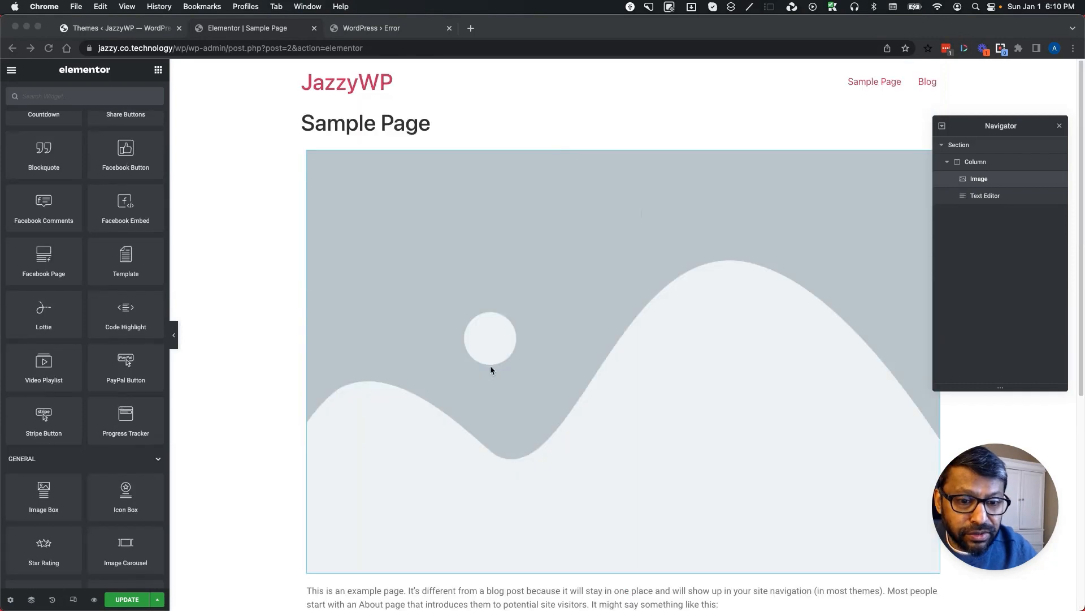
# - Update the Sample Page and leave the Elementor editor to view the page on the live site
pyautogui.click(127, 600)
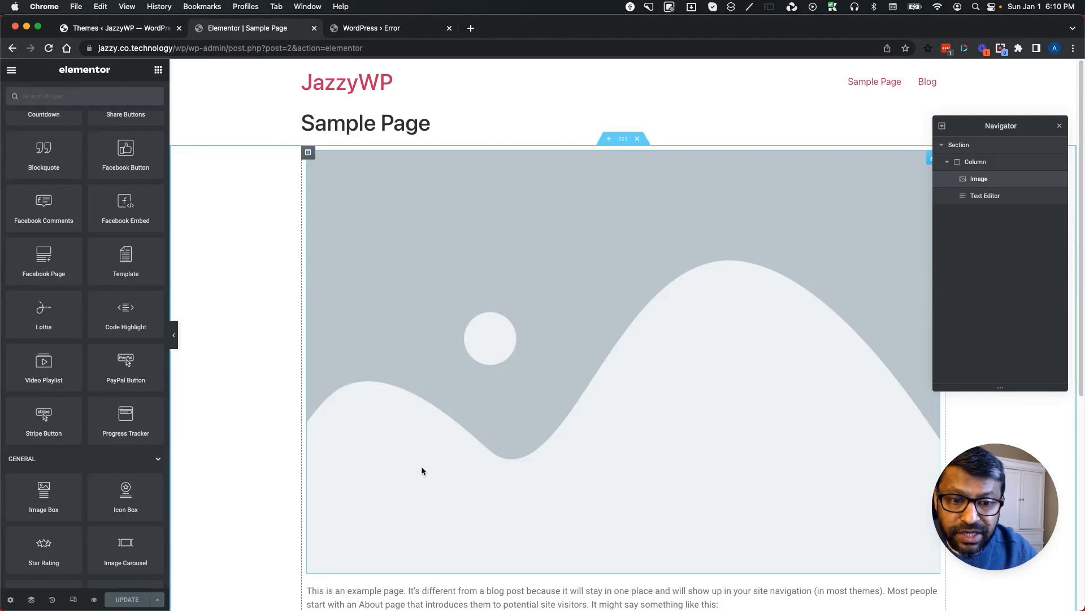
pyautogui.click(11, 70)
pyautogui.click(49, 267)
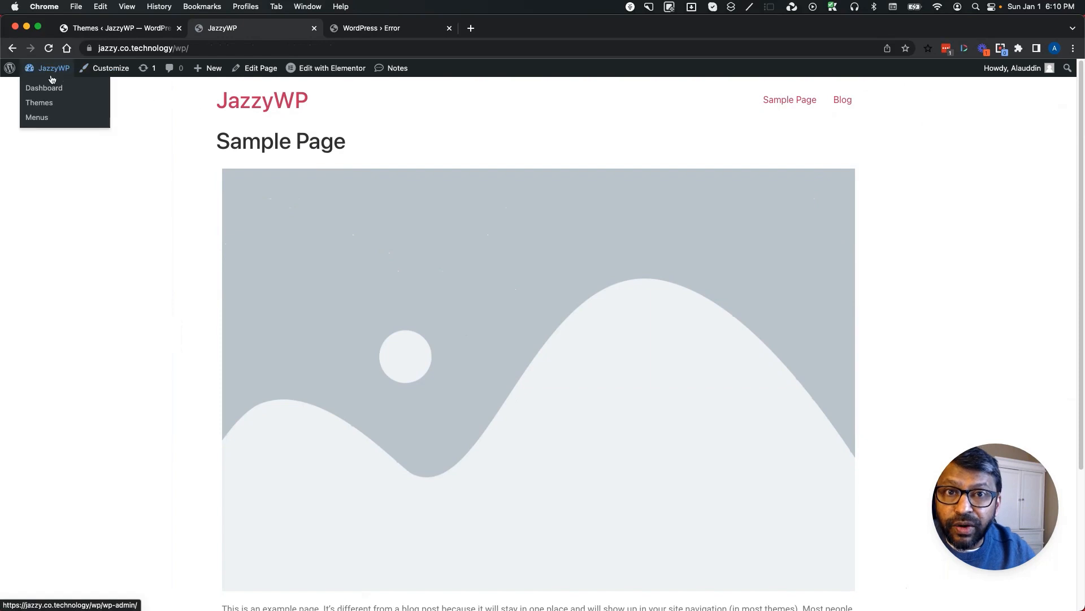
# - Return to the site admin and open the Privacy Policy draft from the list of pages in the block editor
pyautogui.click(45, 88)
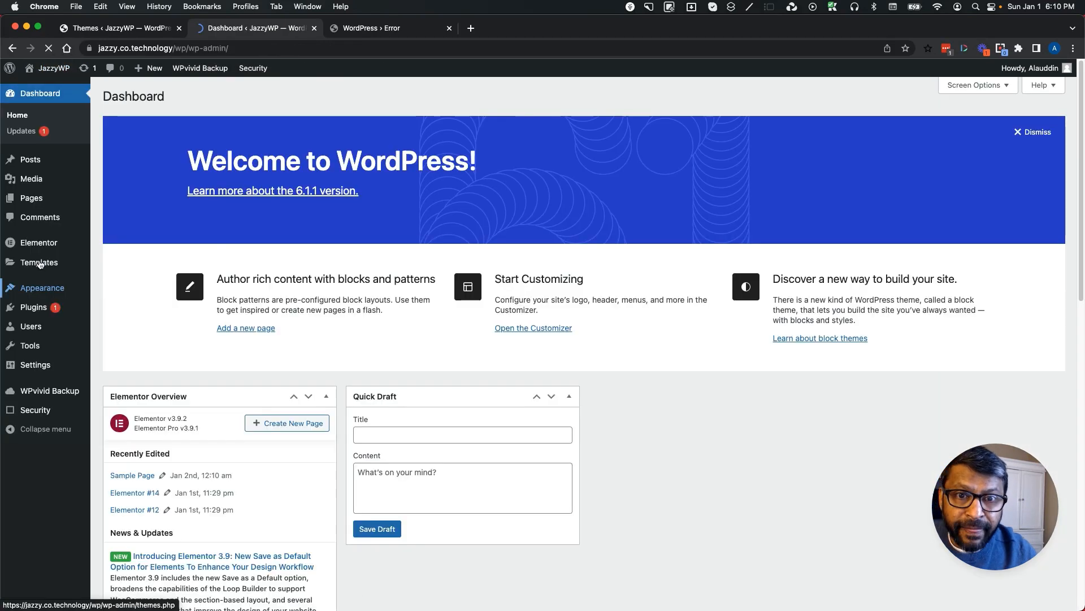
pyautogui.moveTo(30, 202)
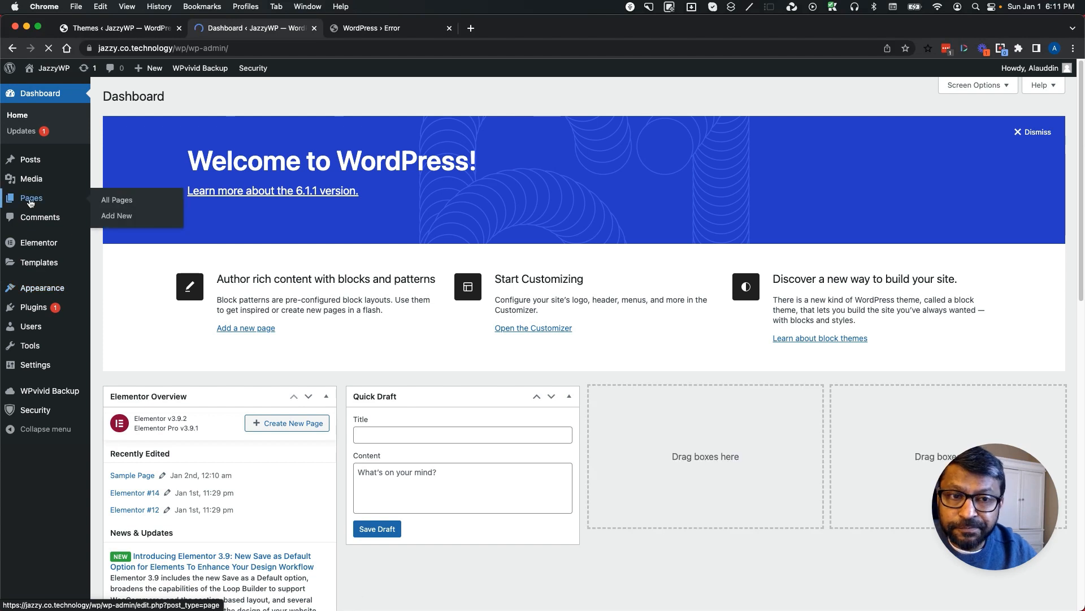
pyautogui.click(31, 203)
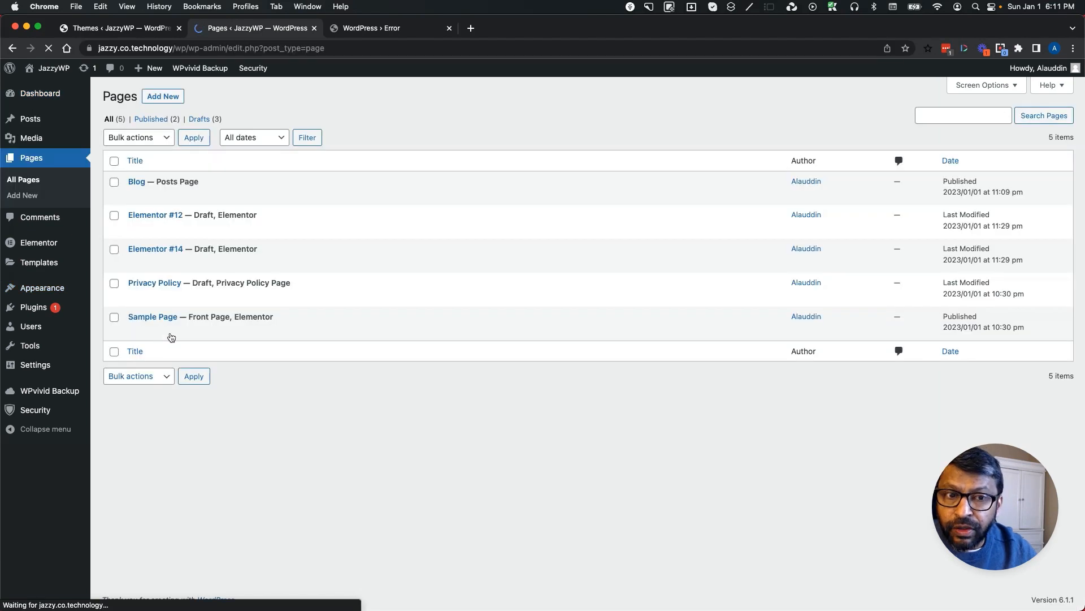
pyautogui.moveTo(158, 324)
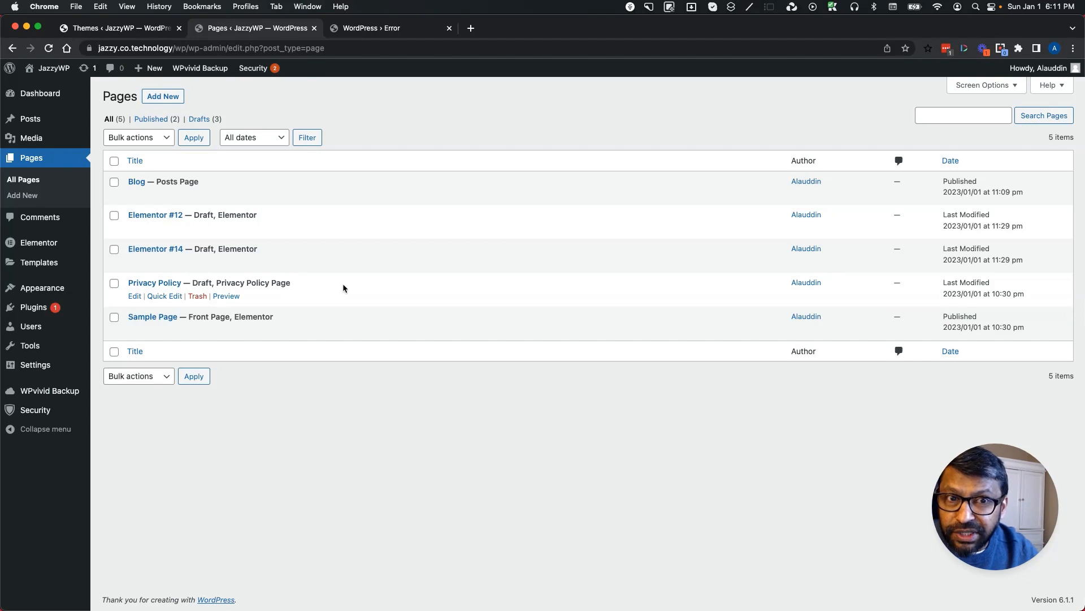
pyautogui.click(134, 297)
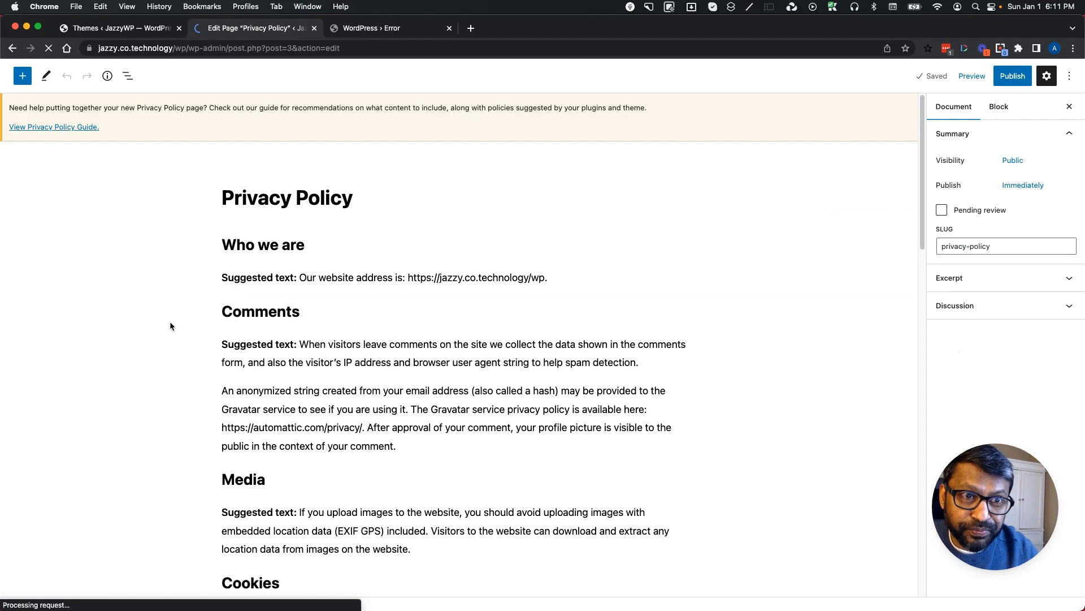
# - Show the Privacy Policy's list view and examine its heading and paragraph blocks
pyautogui.click(161, 79)
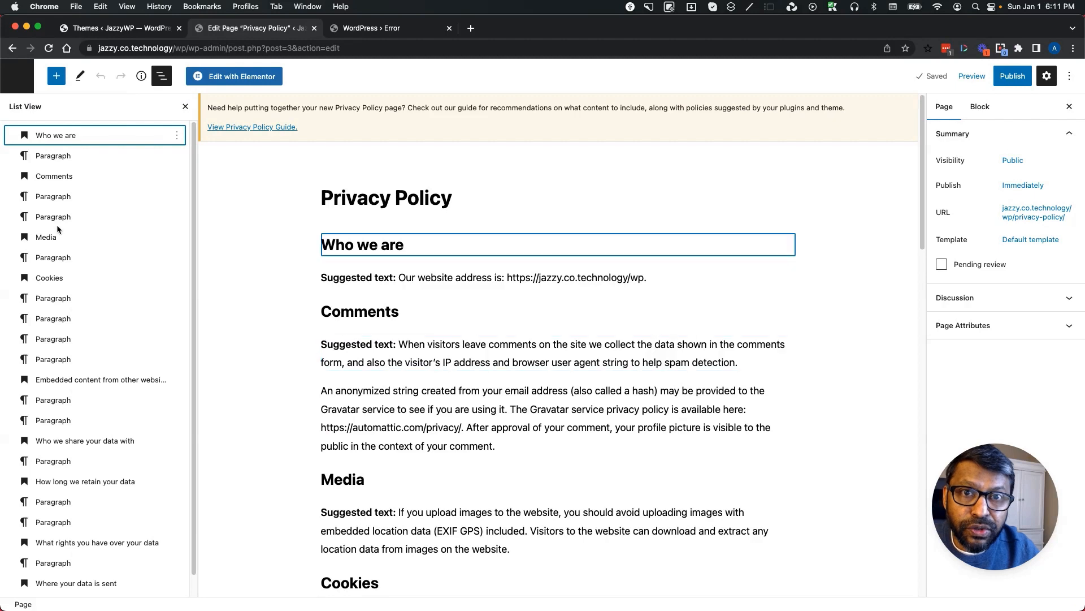
pyautogui.scroll(-1, 90, 425)
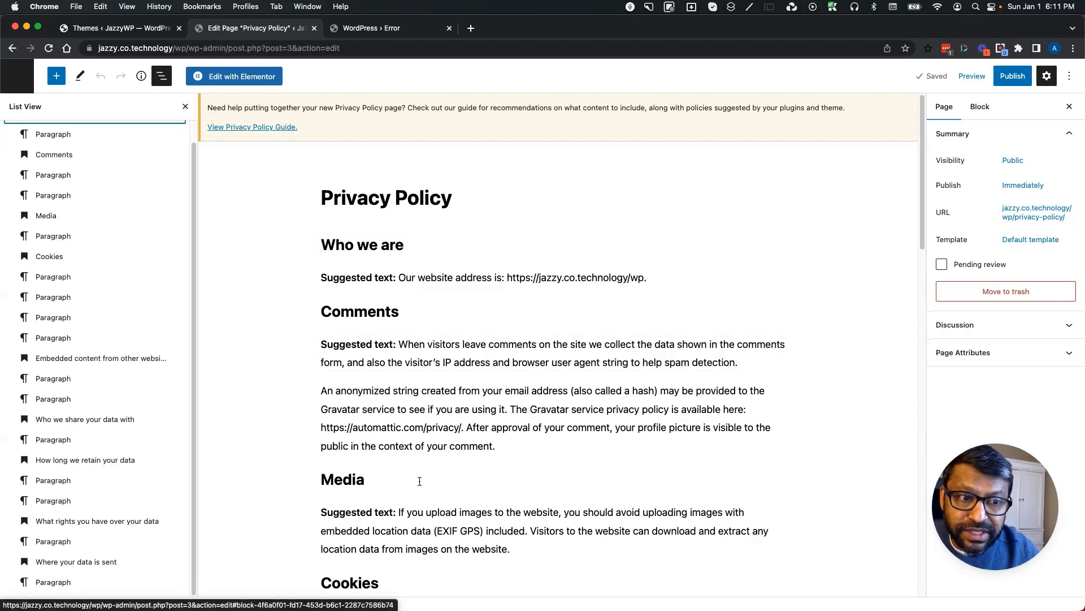
pyautogui.scroll(-4, 419, 481)
pyautogui.scroll(-10, 419, 481)
pyautogui.scroll(15, 419, 480)
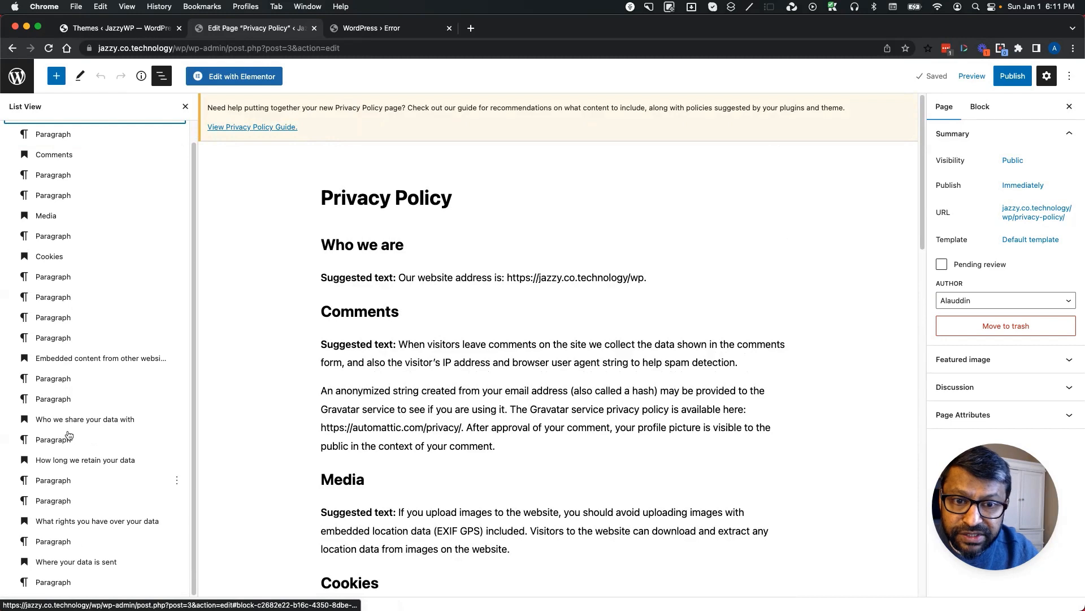
pyautogui.scroll(1, 72, 434)
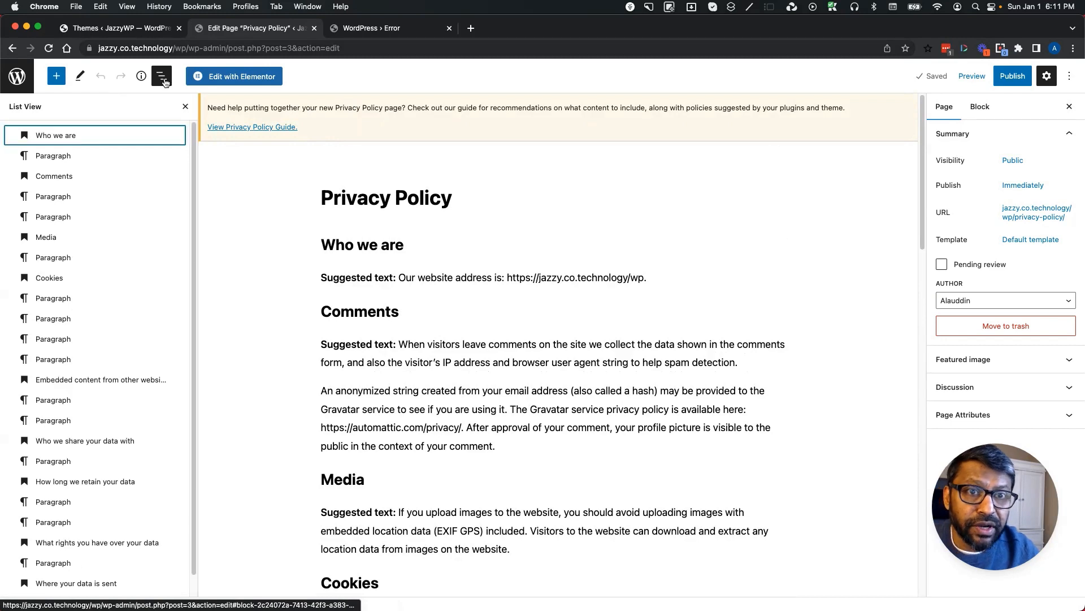
# - Insert an Image block below the Comments heading of the Privacy Policy and check the media library, leaving the block empty
pyautogui.click(56, 76)
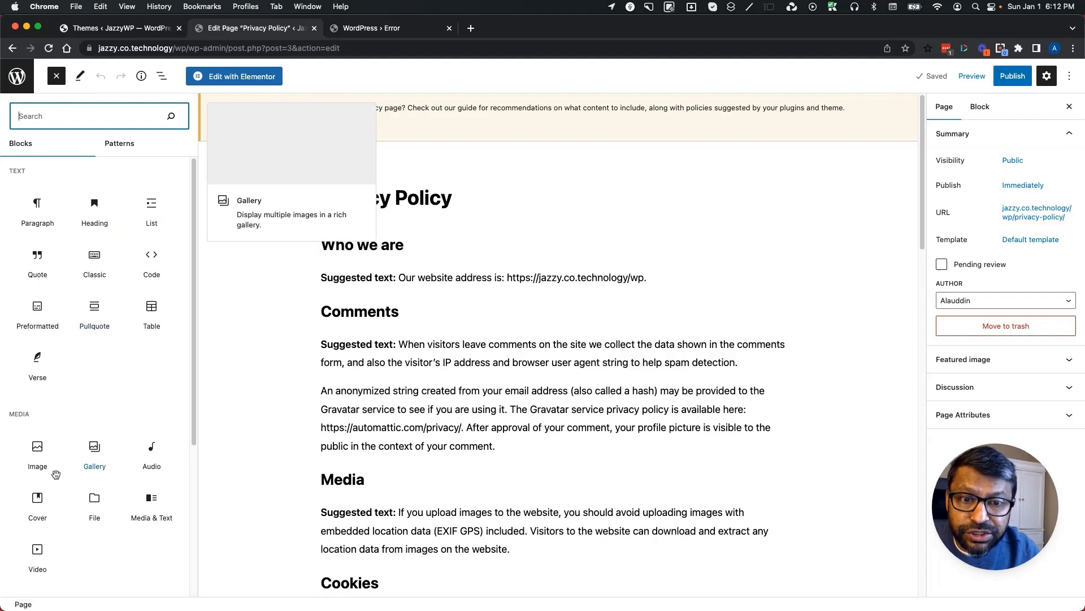
pyautogui.moveTo(36, 446); pyautogui.dragTo(342, 344)
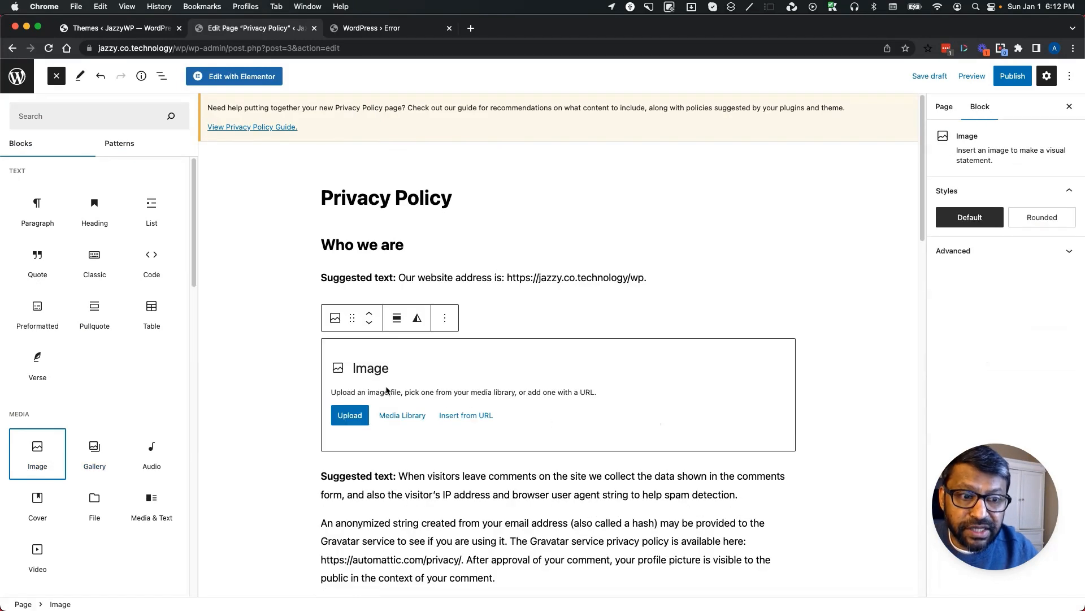
pyautogui.click(407, 419)
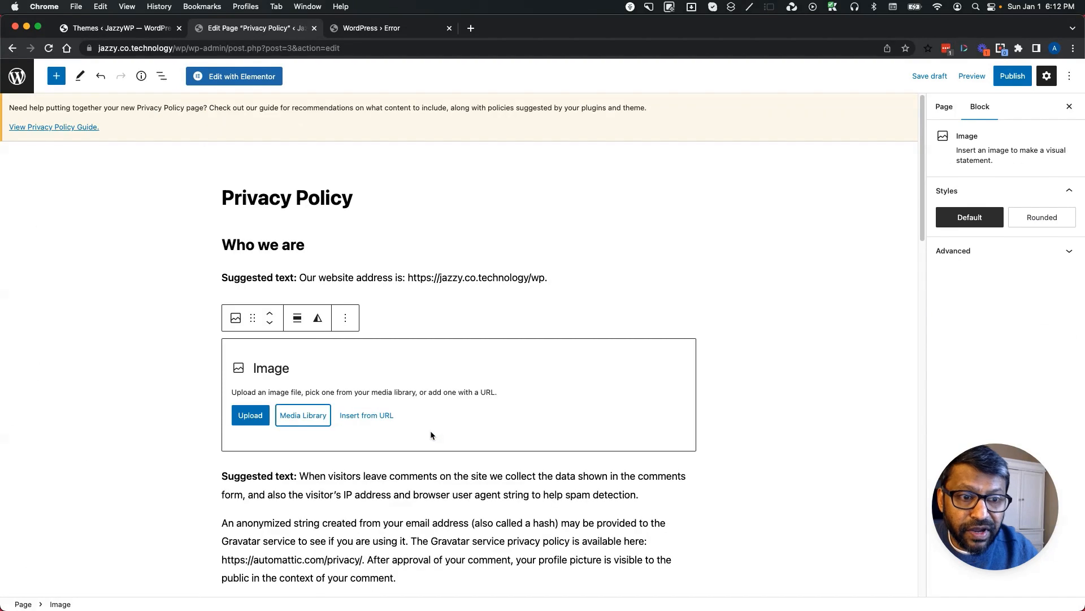
pyautogui.click(307, 417)
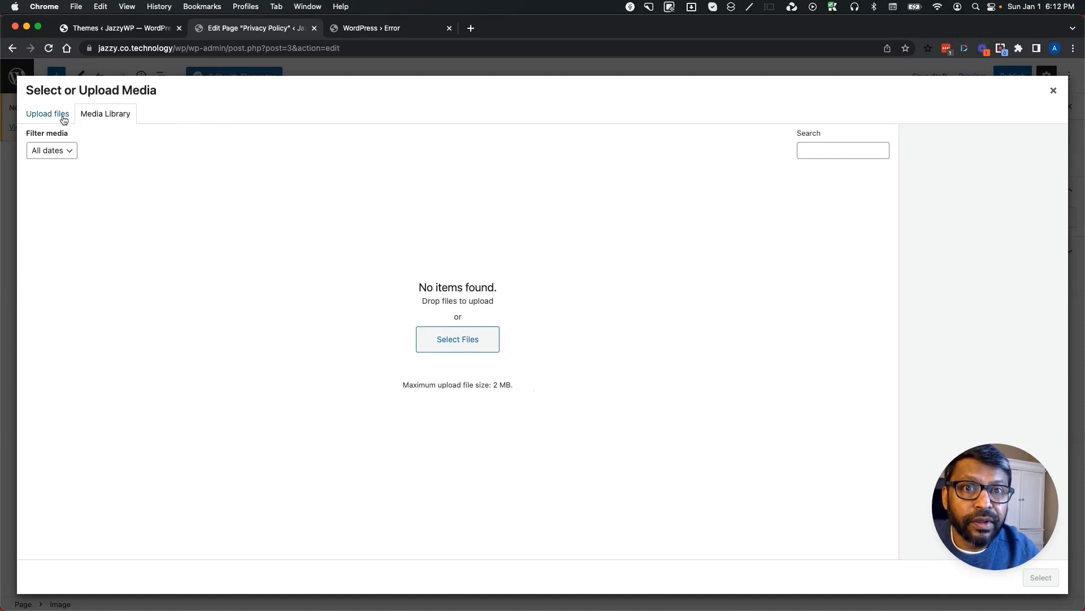
pyautogui.click(1054, 90)
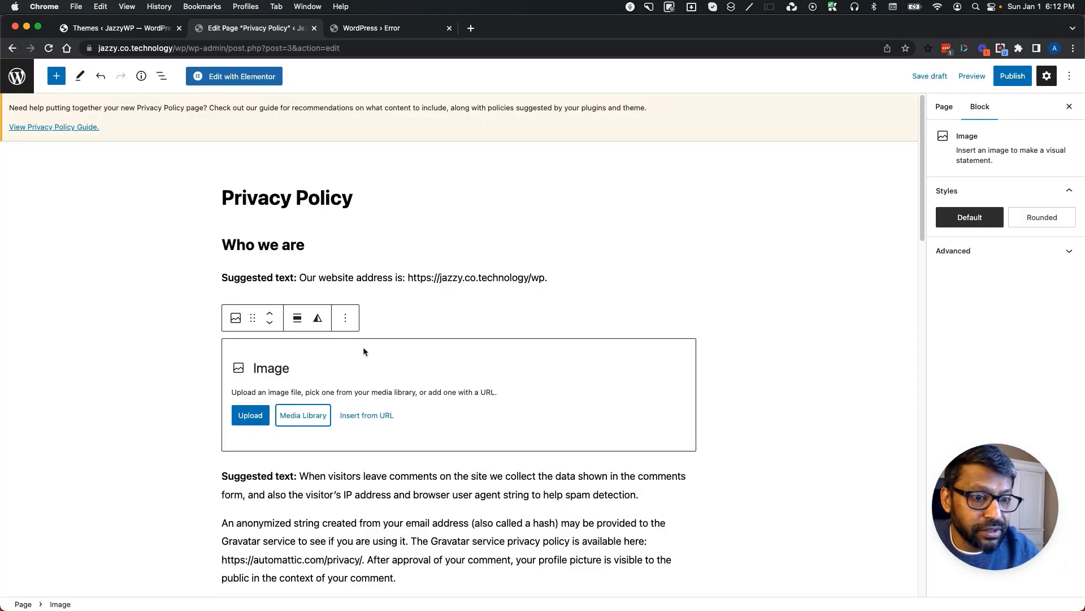
# - Publish the Privacy Policy page and view it on the live site
pyautogui.click(1012, 75)
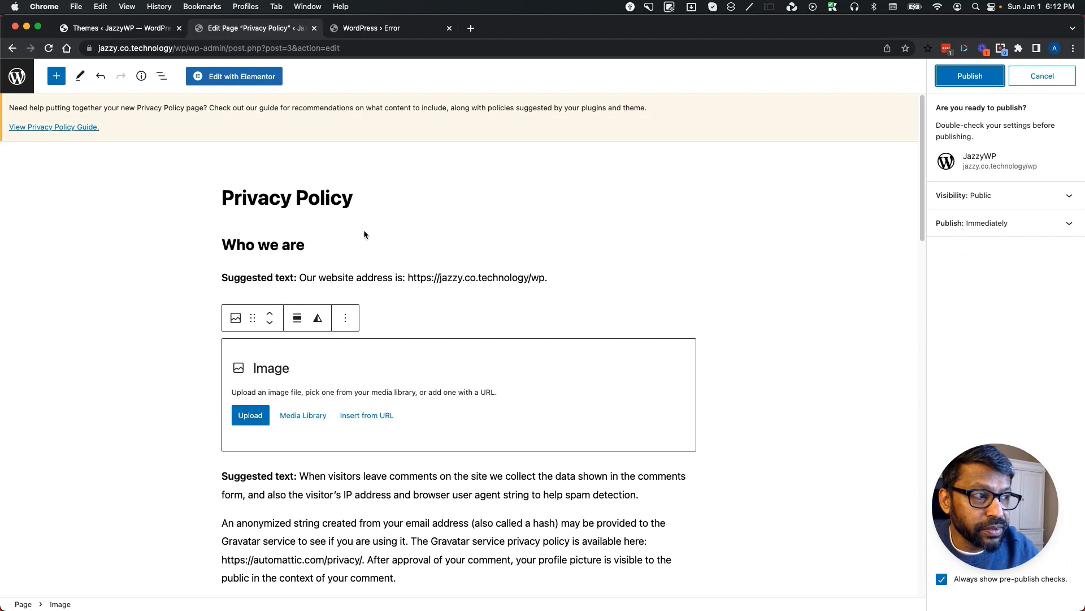
pyautogui.click(970, 76)
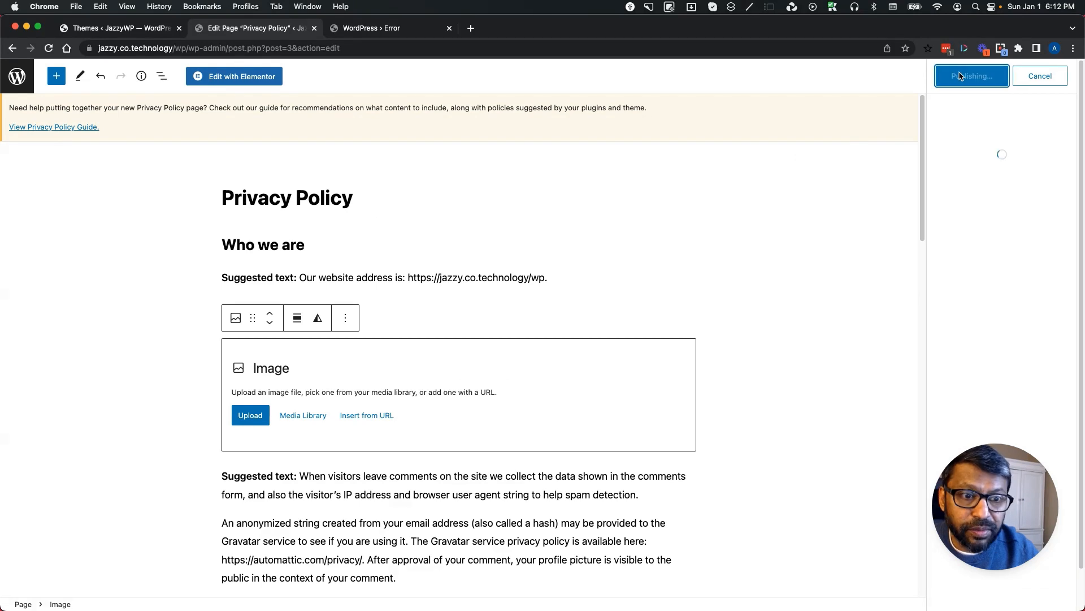
pyautogui.click(977, 199)
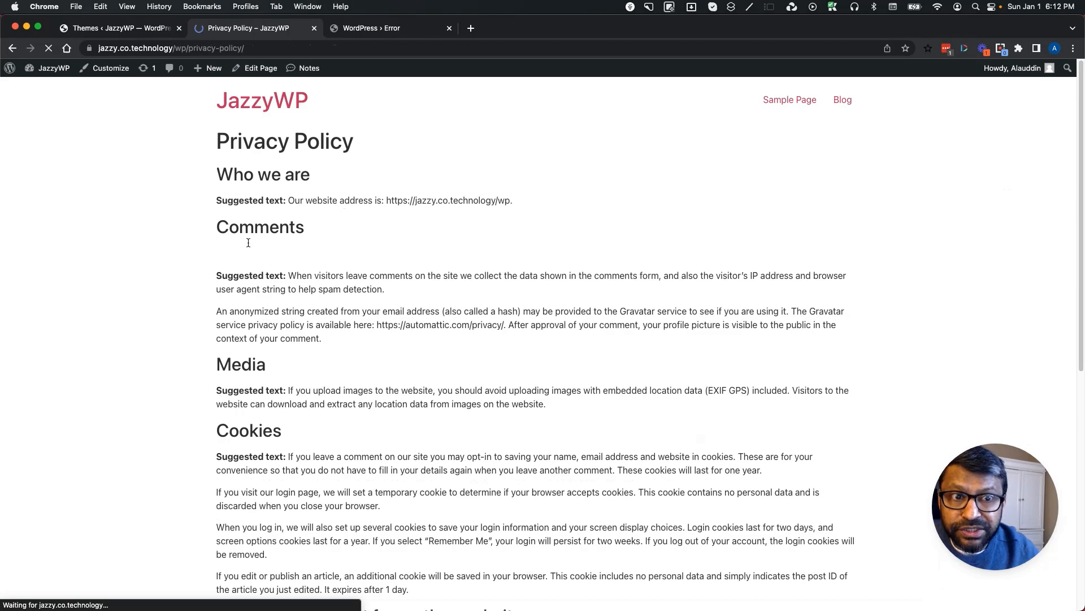
# - Return to the admin dashboard and open the list of installed plugins
pyautogui.moveTo(50, 68)
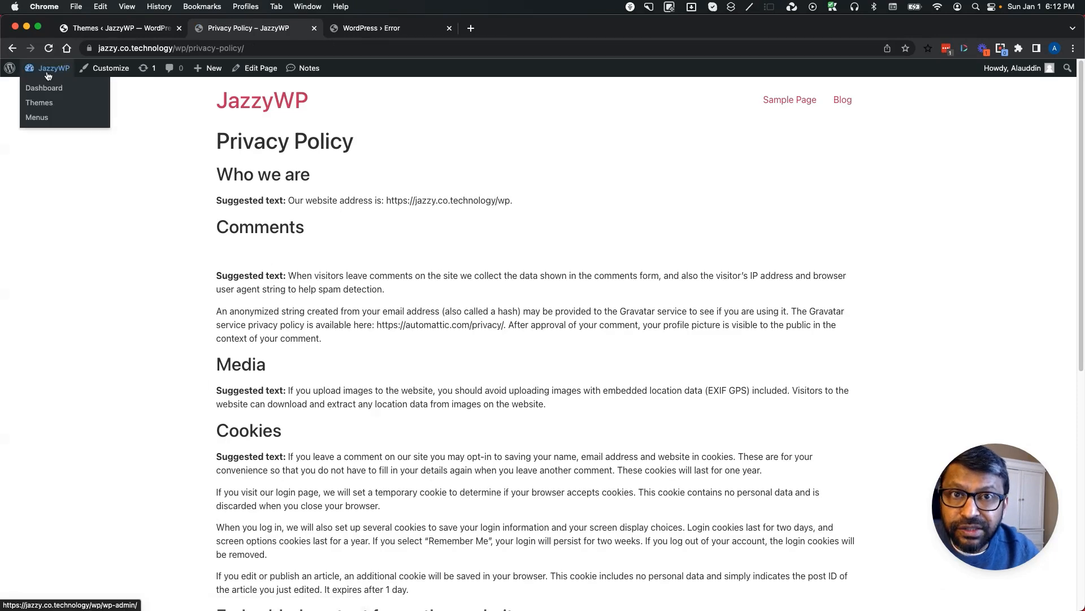
pyautogui.click(45, 99)
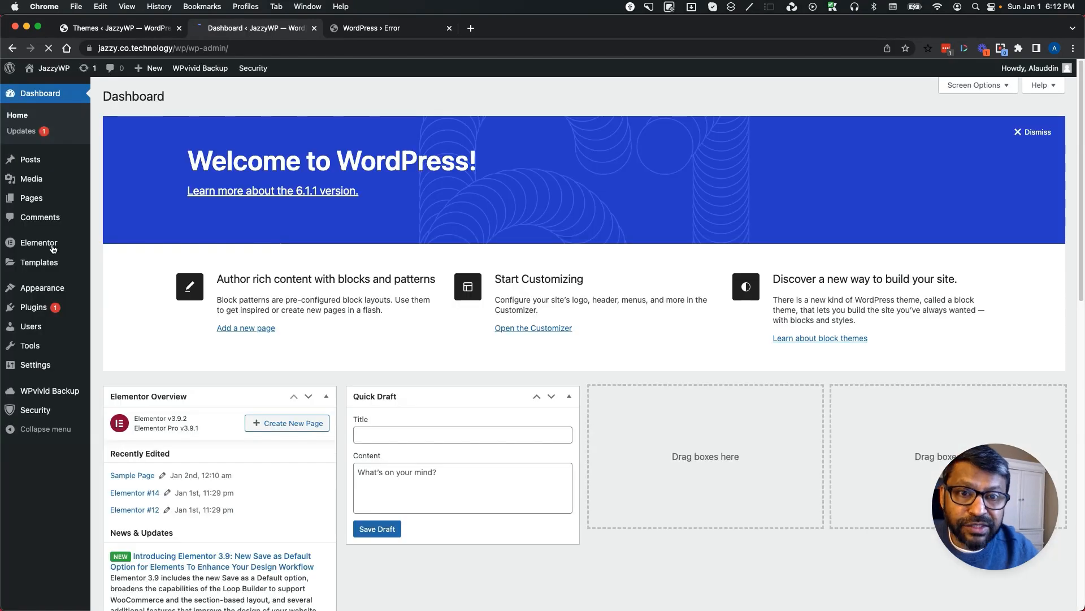
pyautogui.click(38, 307)
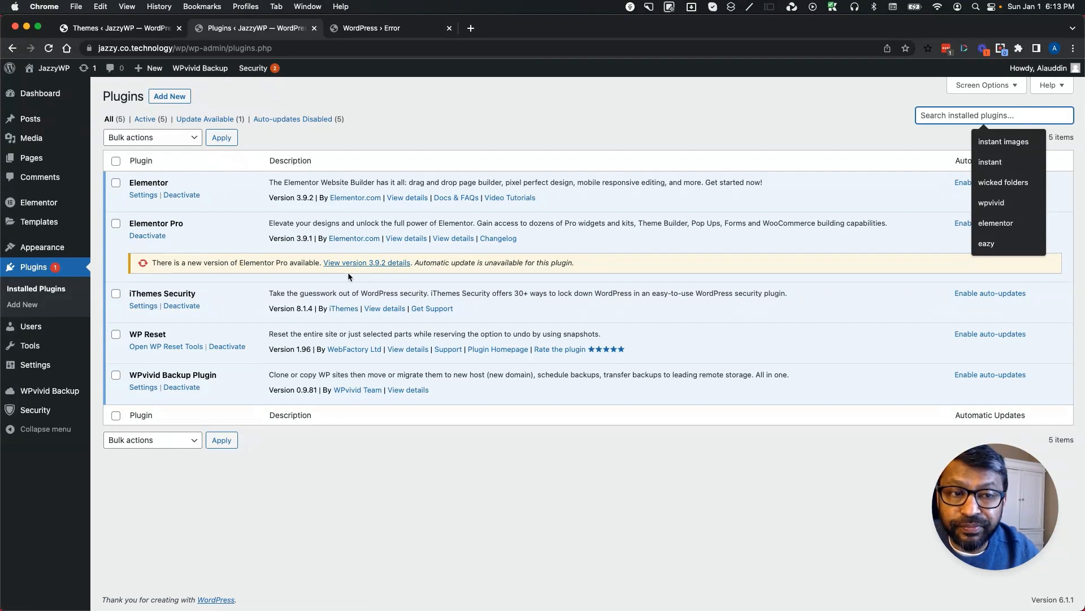
# - Search the plugin directory for "instant images", then install and activate the Instant Images plugin
pyautogui.click(171, 96)
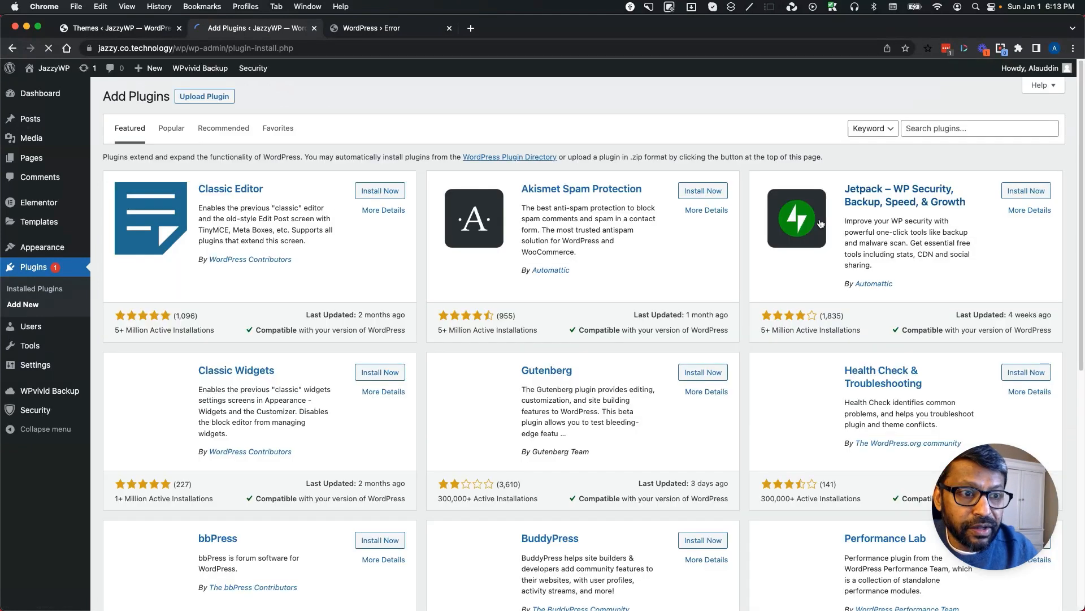
pyautogui.click(929, 127)
pyautogui.write('instant images')
pyautogui.press('Down')
pyautogui.press('Return')
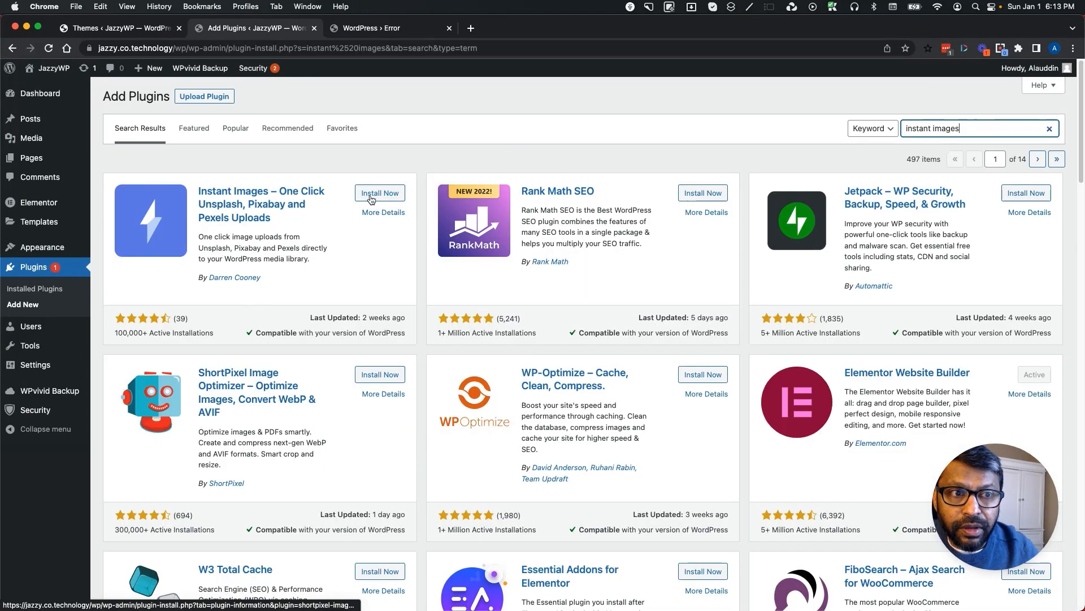
pyautogui.click(371, 195)
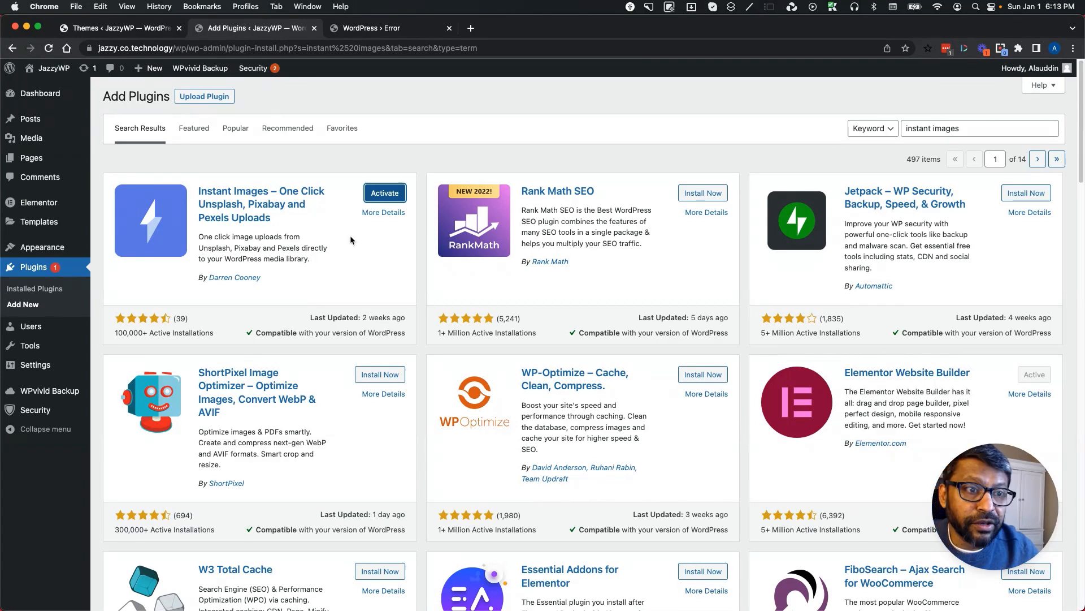
pyautogui.click(388, 199)
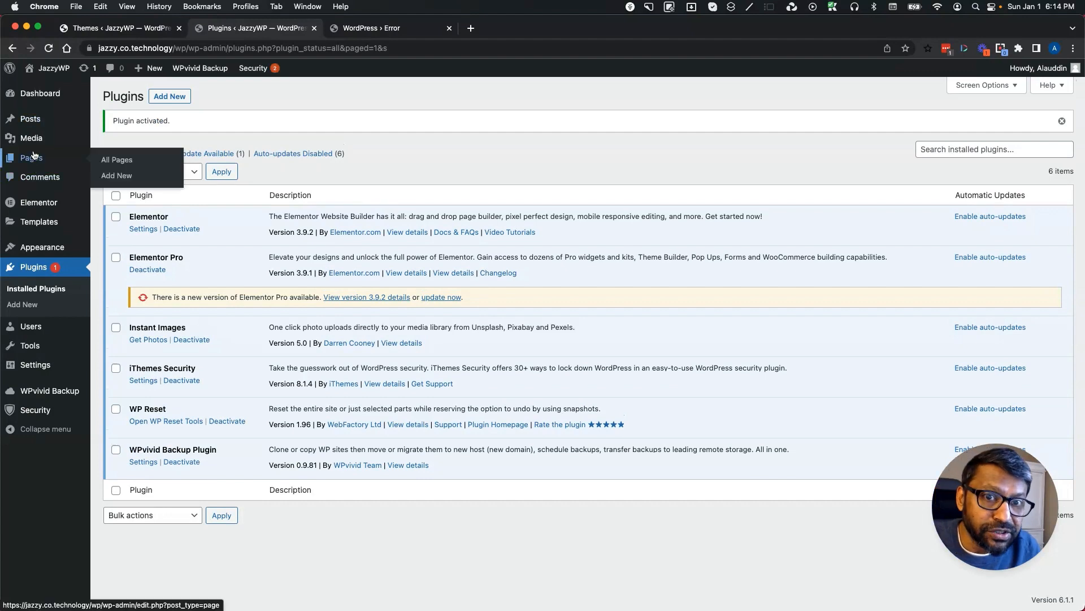
# - Import the Unsplash photo of a mountain under a red sky into the media library with Instant Images
pyautogui.moveTo(34, 144)
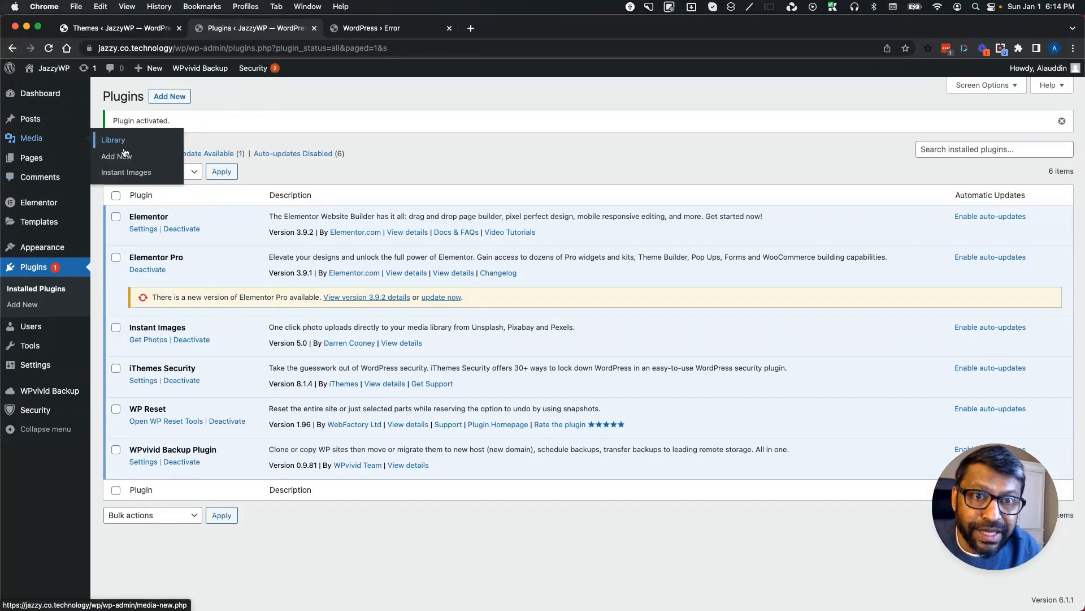
pyautogui.click(132, 178)
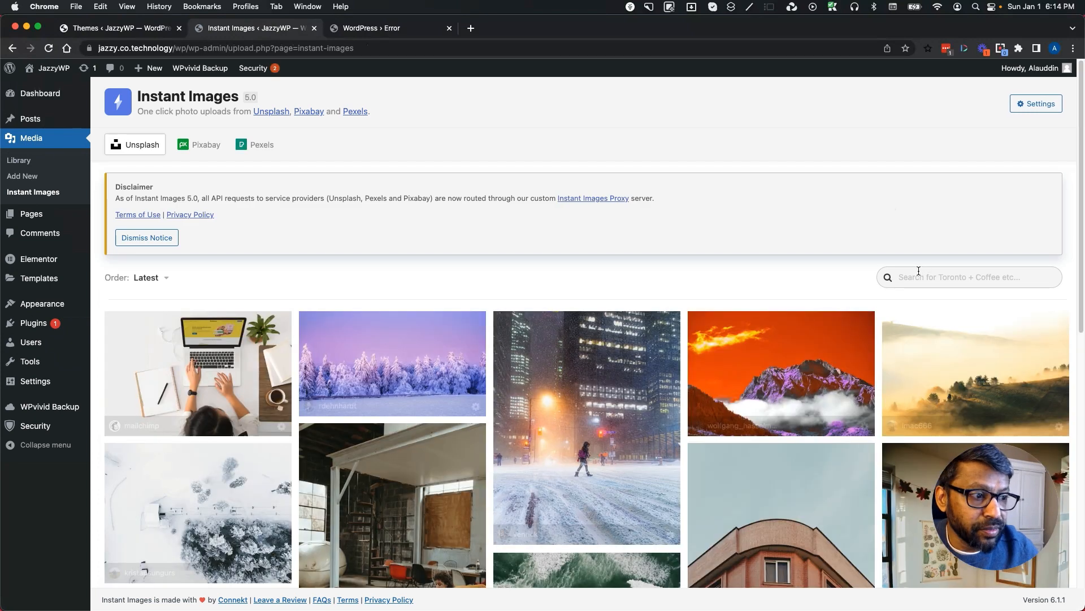
pyautogui.click(727, 407)
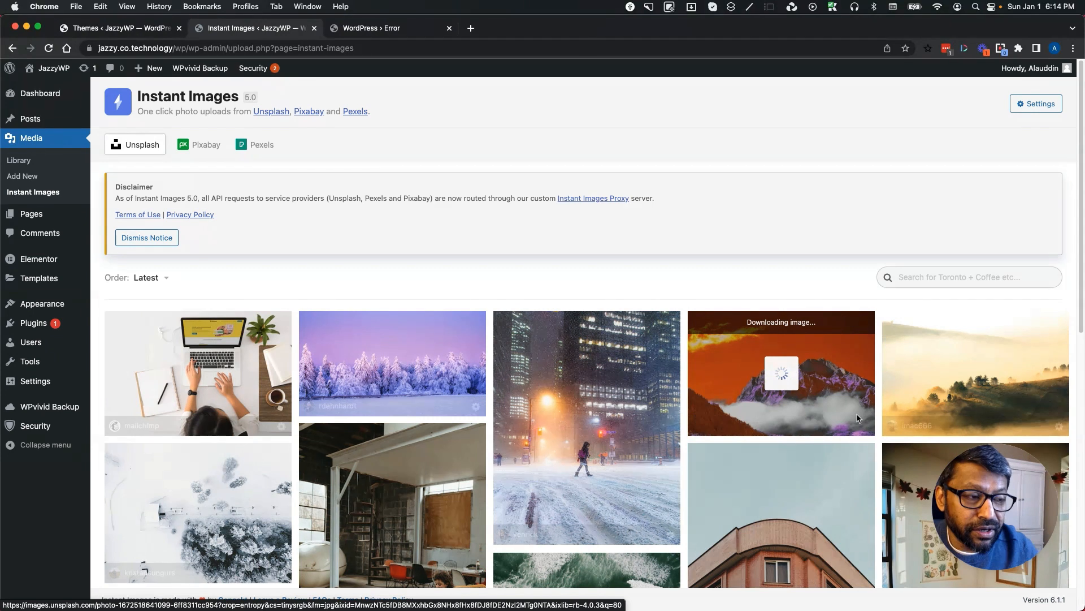
# - Open the red-sky mountain photo's attachment details in the media library and examine the folder path and file name in its file URL
pyautogui.click(18, 160)
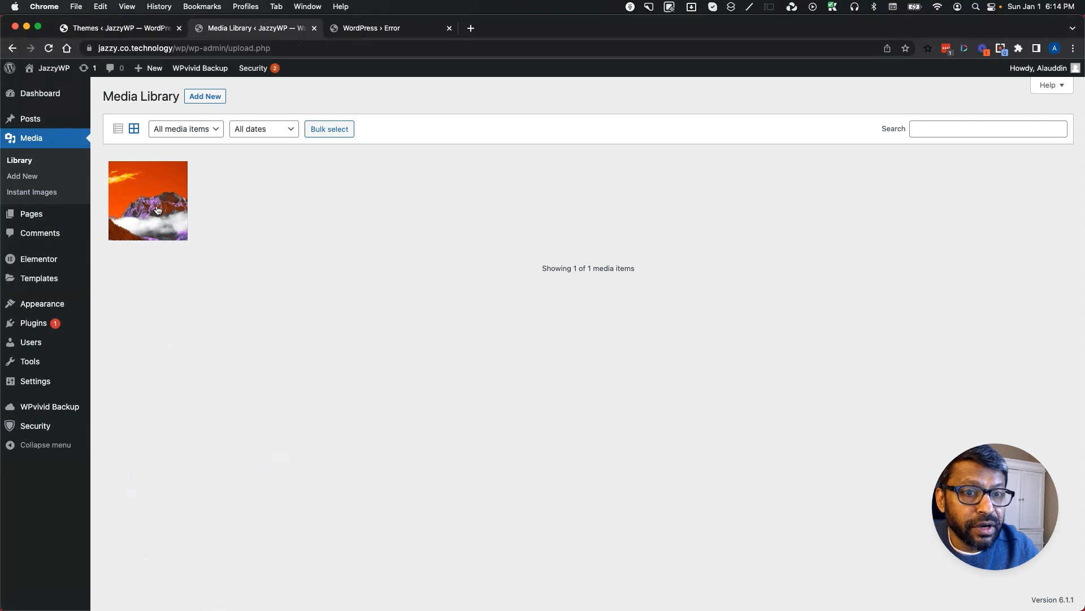
pyautogui.click(157, 209)
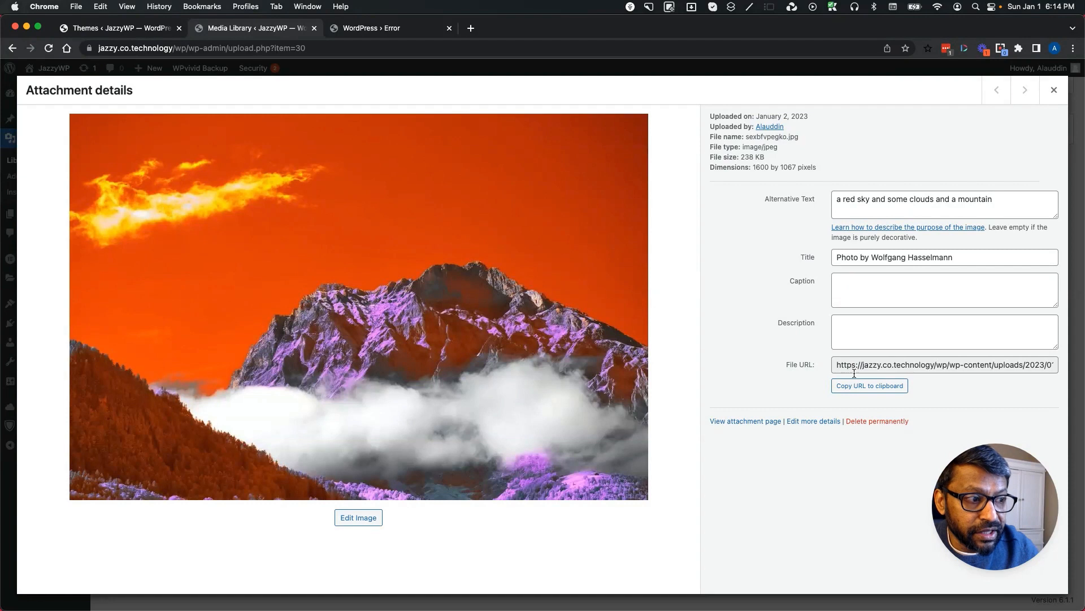
pyautogui.click(930, 366)
pyautogui.press('Right')
pyautogui.press('Right')
pyautogui.press('Right')
pyautogui.press('Right')
pyautogui.press('Right')
pyautogui.press('Right')
pyautogui.press('Right')
pyautogui.press('Right')
pyautogui.press('Right')
pyautogui.press('Right')
pyautogui.press('Right')
pyautogui.press('Right')
pyautogui.press('Right')
pyautogui.press('Right')
pyautogui.press('Right')
pyautogui.press('Right')
pyautogui.press('Right')
pyautogui.press('Right')
pyautogui.press('Right')
pyautogui.press('Right')
pyautogui.press('Right')
pyautogui.press('Right')
pyautogui.press('Right')
pyautogui.press('Right')
pyautogui.press('Right')
pyautogui.press('Right')
pyautogui.moveTo(885, 366); pyautogui.dragTo(993, 366)
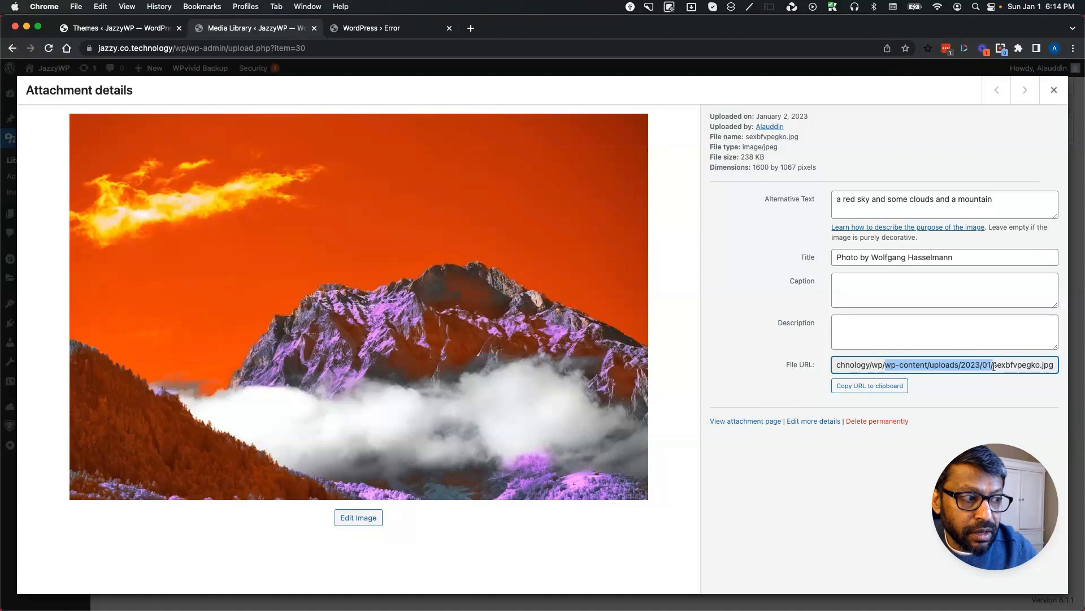
pyautogui.click(961, 366)
pyautogui.doubleClick(969, 366)
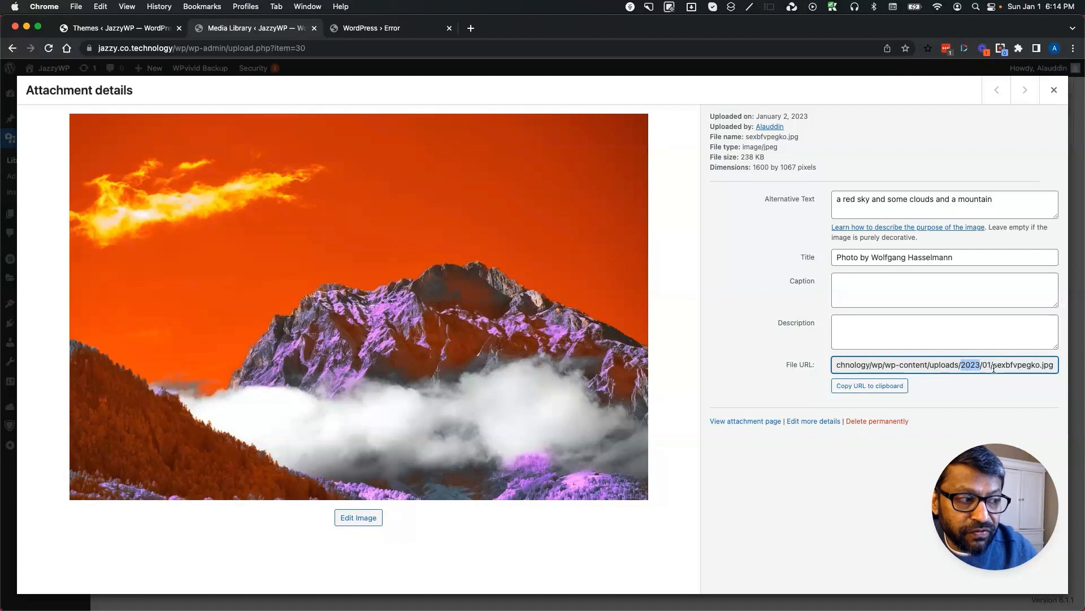
pyautogui.doubleClick(988, 366)
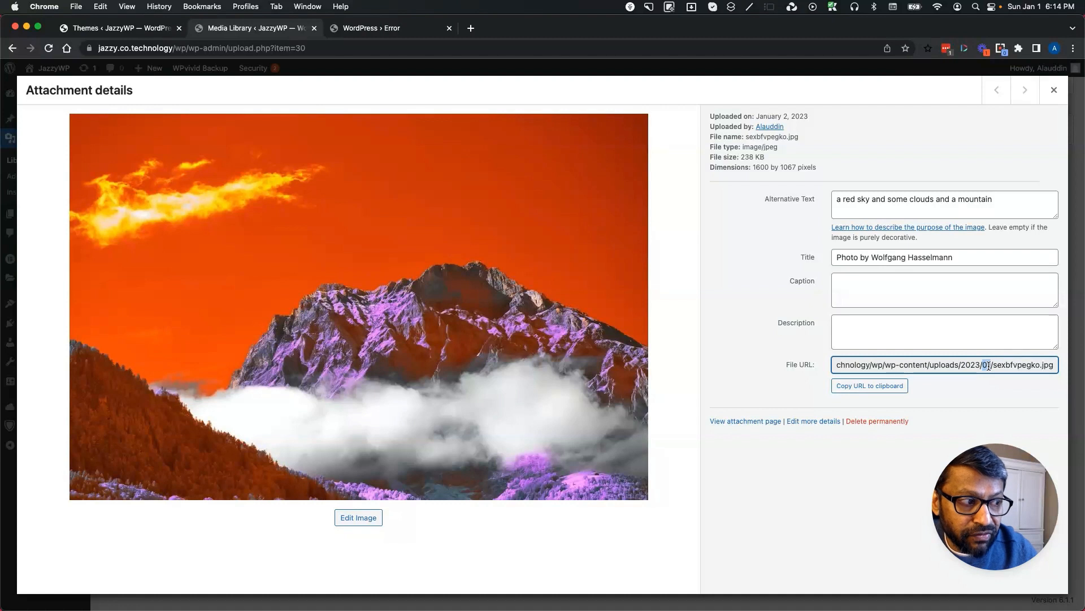
pyautogui.moveTo(995, 365); pyautogui.dragTo(1056, 366)
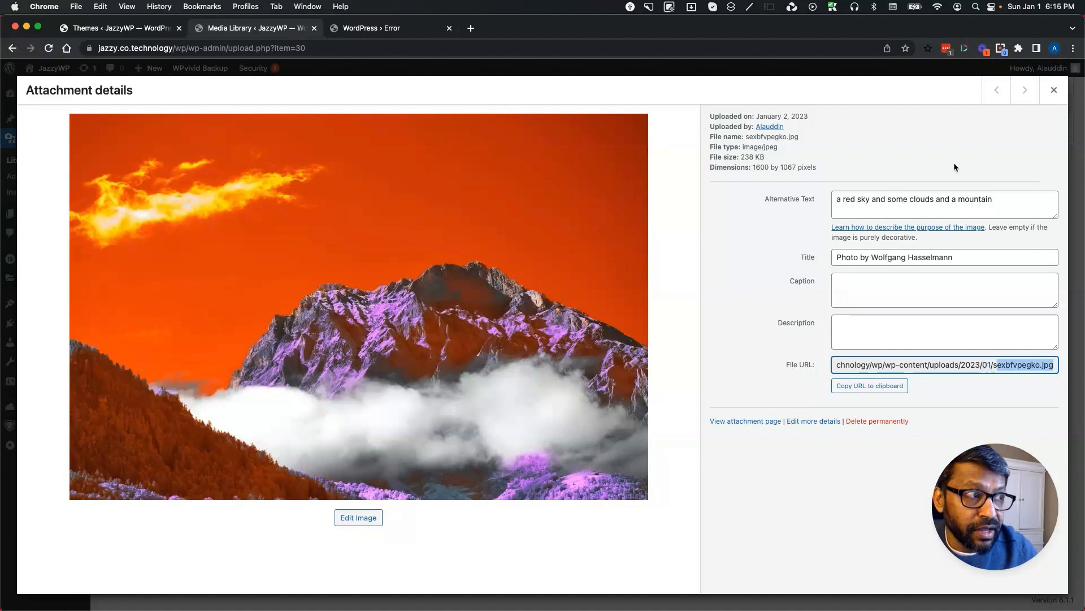
pyautogui.click(1055, 92)
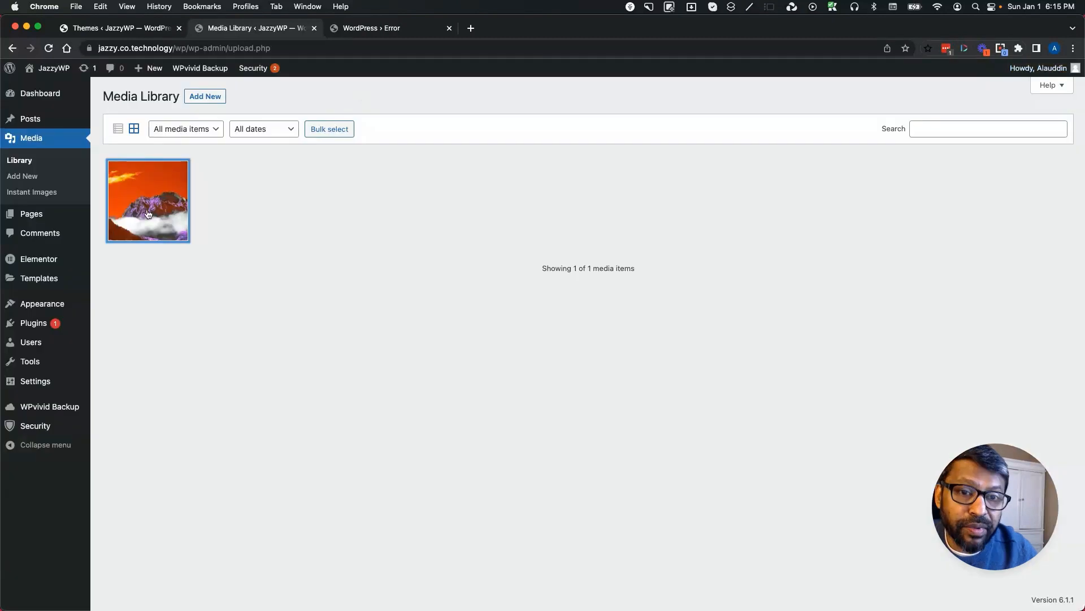
# - Turn off organizing uploads into month- and year-based folders in the media settings and save the changes
pyautogui.moveTo(50, 389)
pyautogui.click(117, 448)
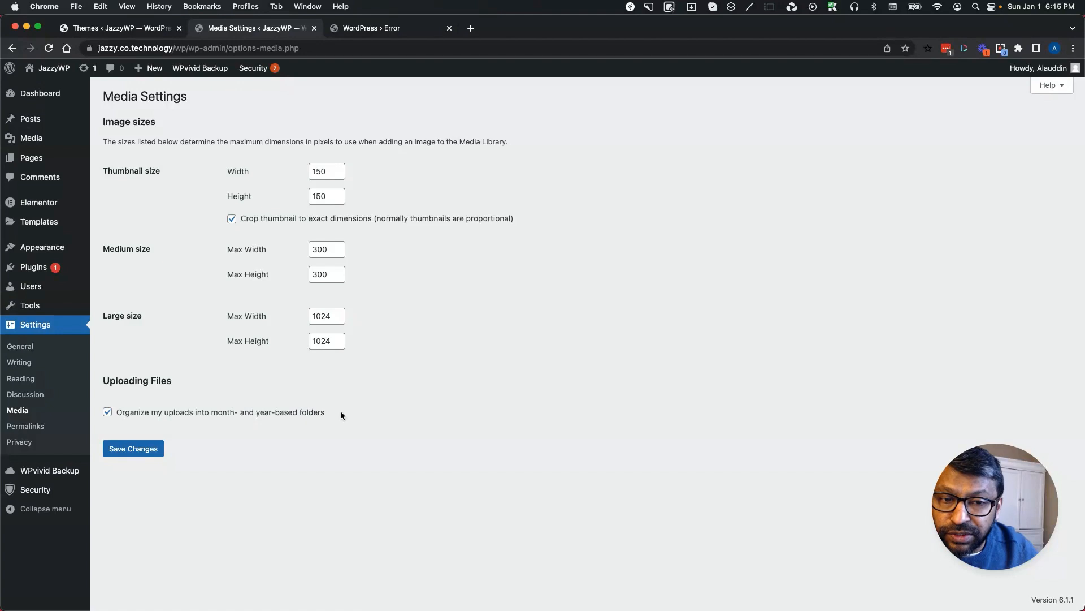
pyautogui.click(107, 412)
pyautogui.click(127, 450)
pyautogui.moveTo(402, 590)
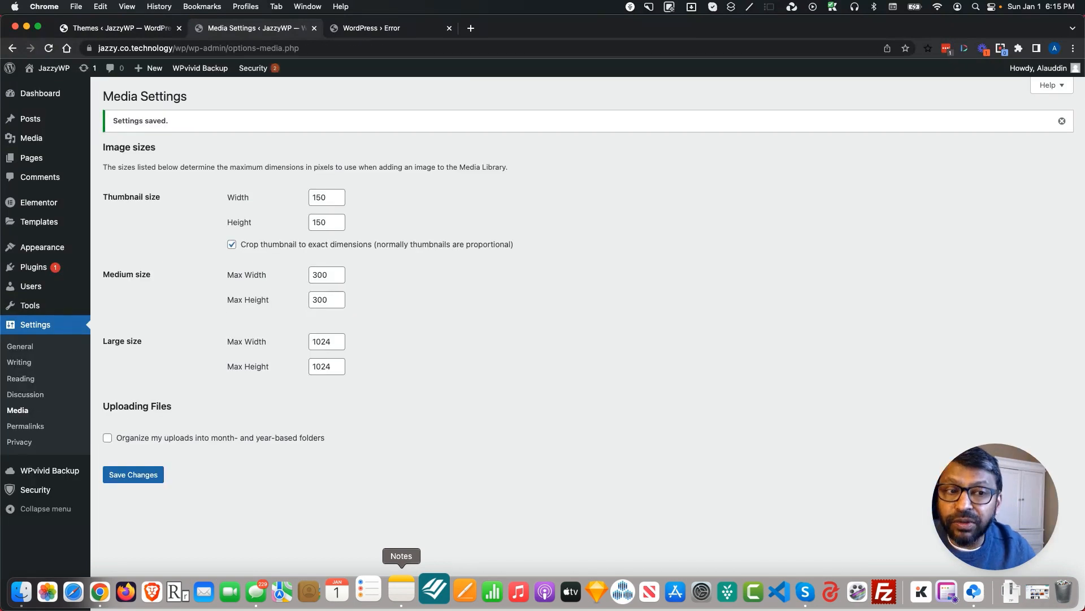
# - Browse the latest Unsplash photos in Instant Images and import the one of hands typing on a laptop at a desk
pyautogui.moveTo(68, 205)
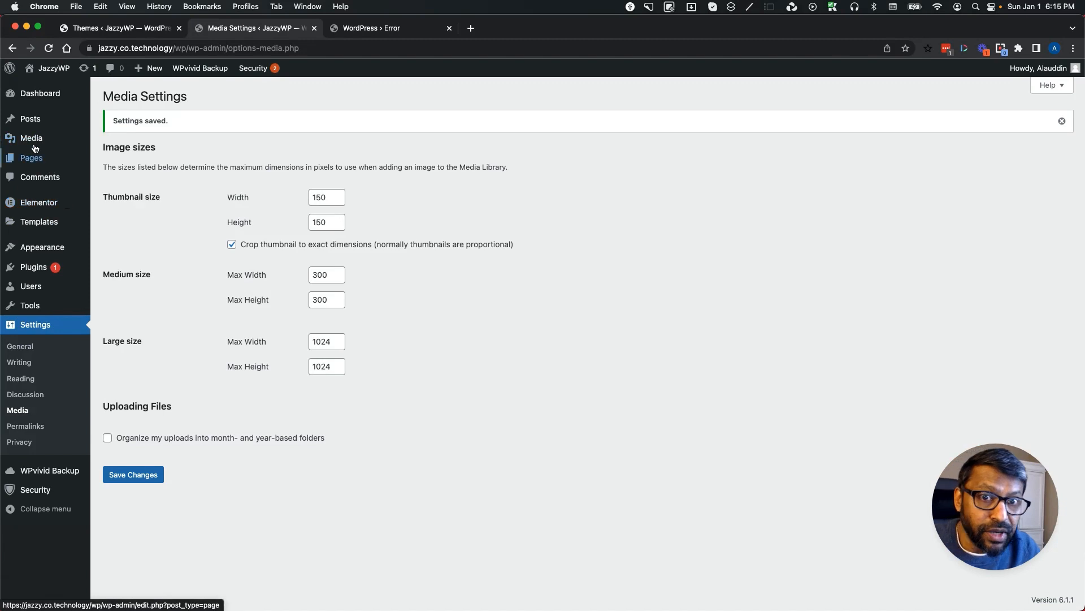
pyautogui.moveTo(48, 94)
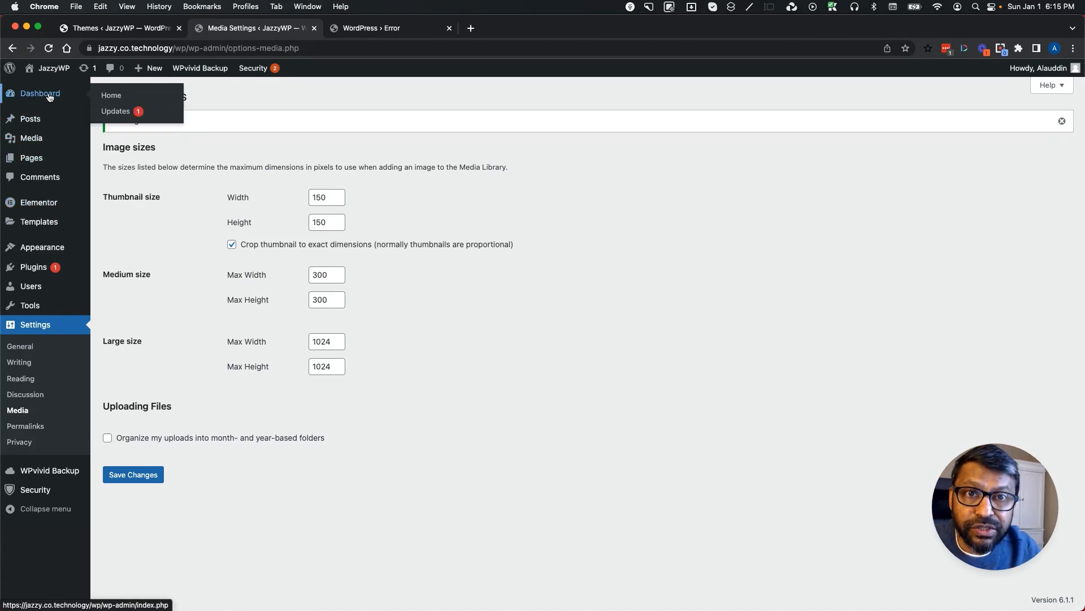
pyautogui.moveTo(34, 138)
pyautogui.click(111, 173)
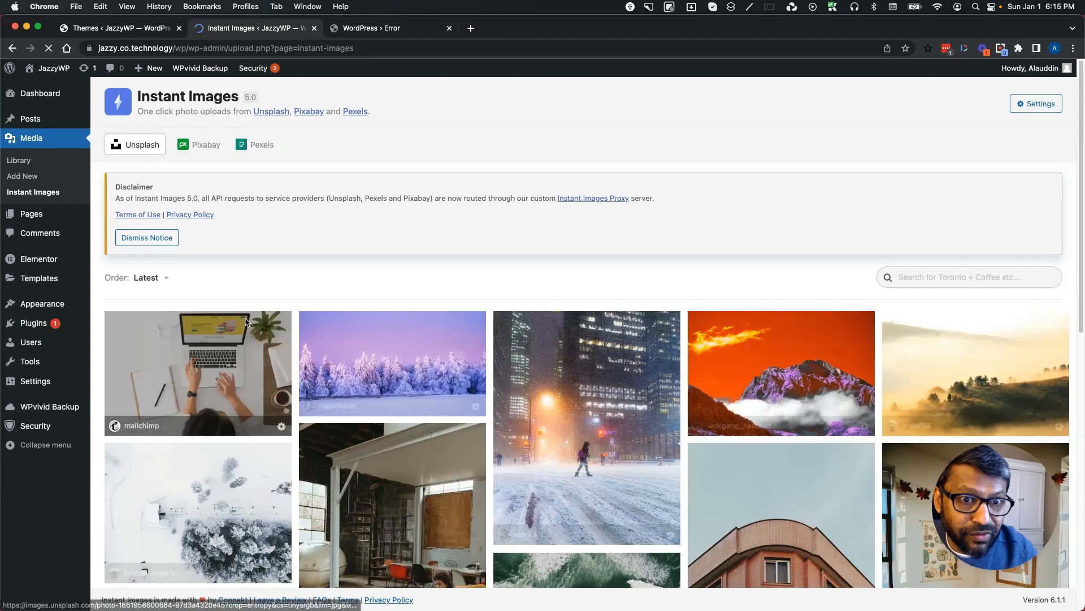
pyautogui.scroll(-6, 413, 357)
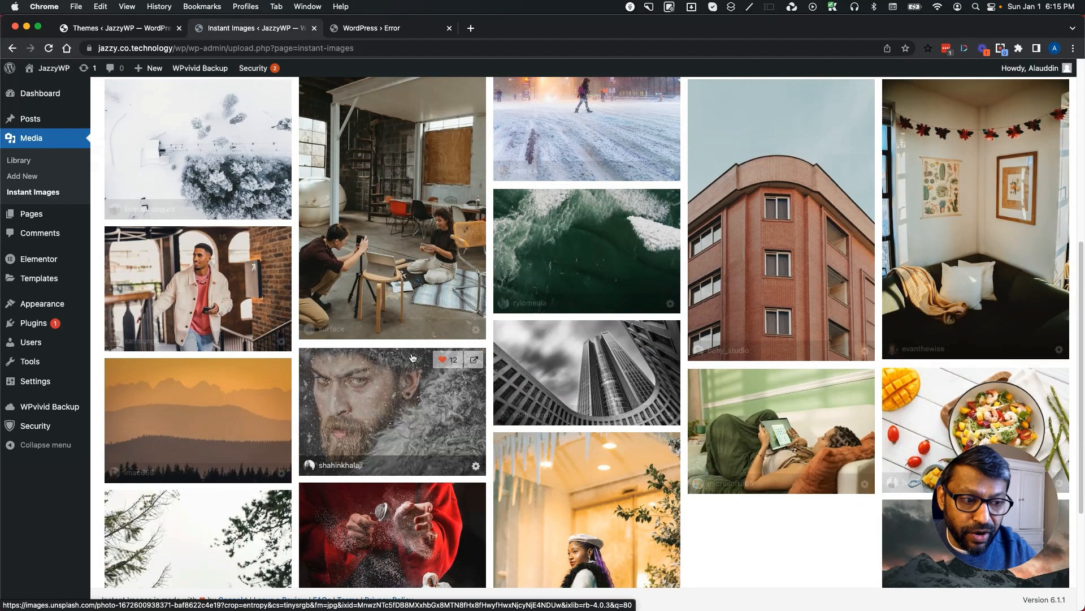
pyautogui.scroll(5, 247, 288)
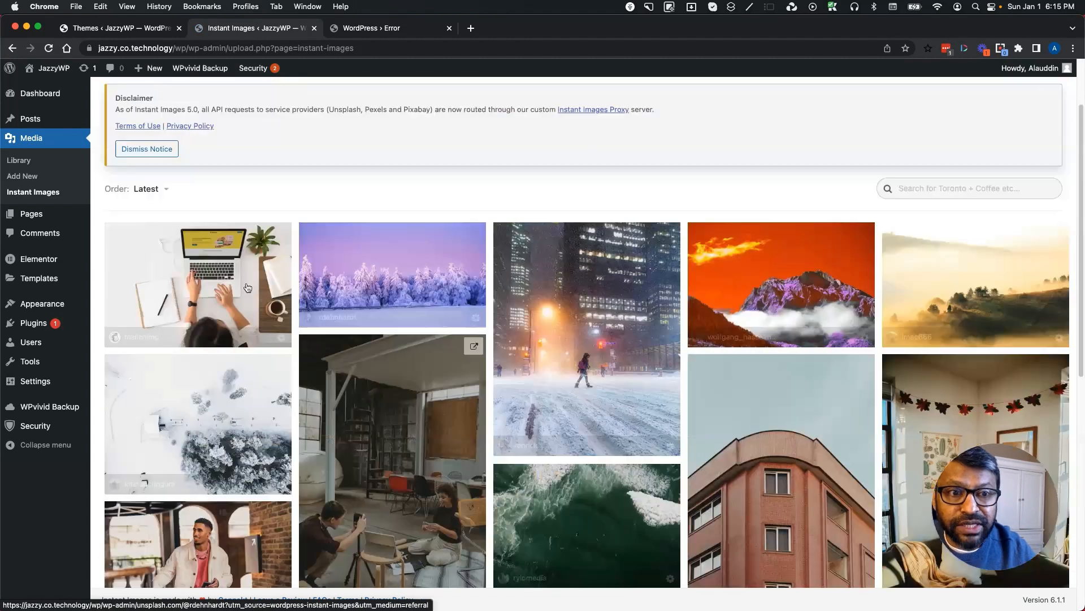
pyautogui.click(216, 266)
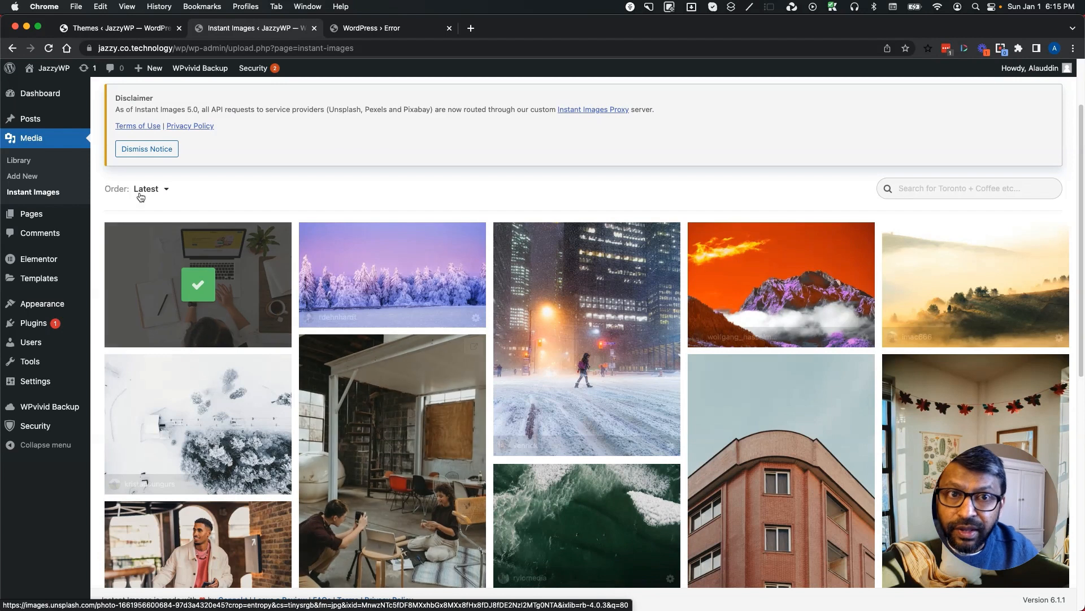
# - Open the laptop photo's attachment details in the media library and examine the folder path and file name in its file URL
pyautogui.click(23, 161)
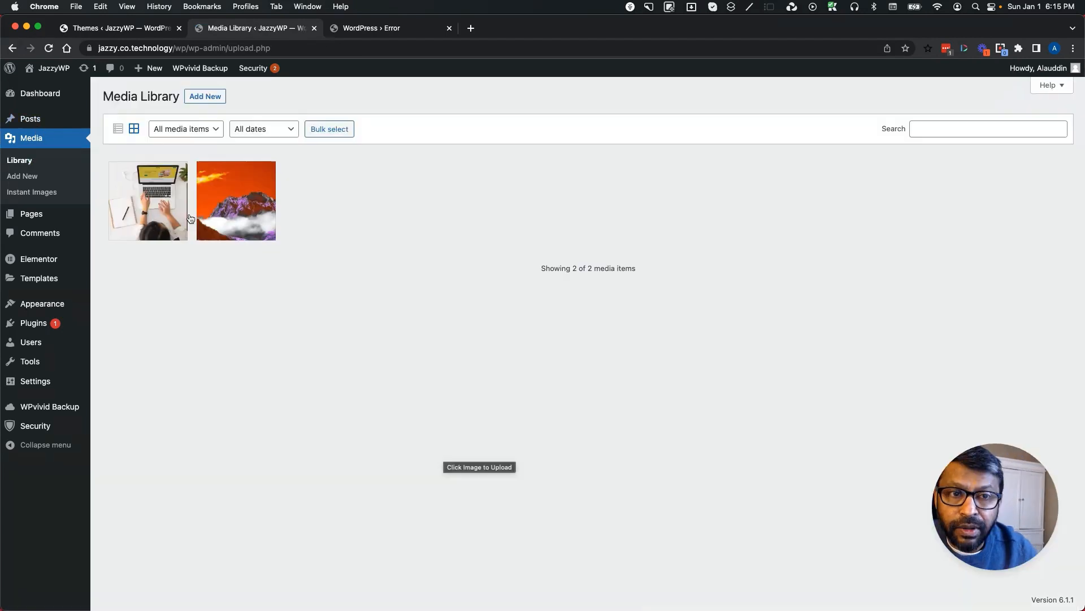
pyautogui.click(149, 200)
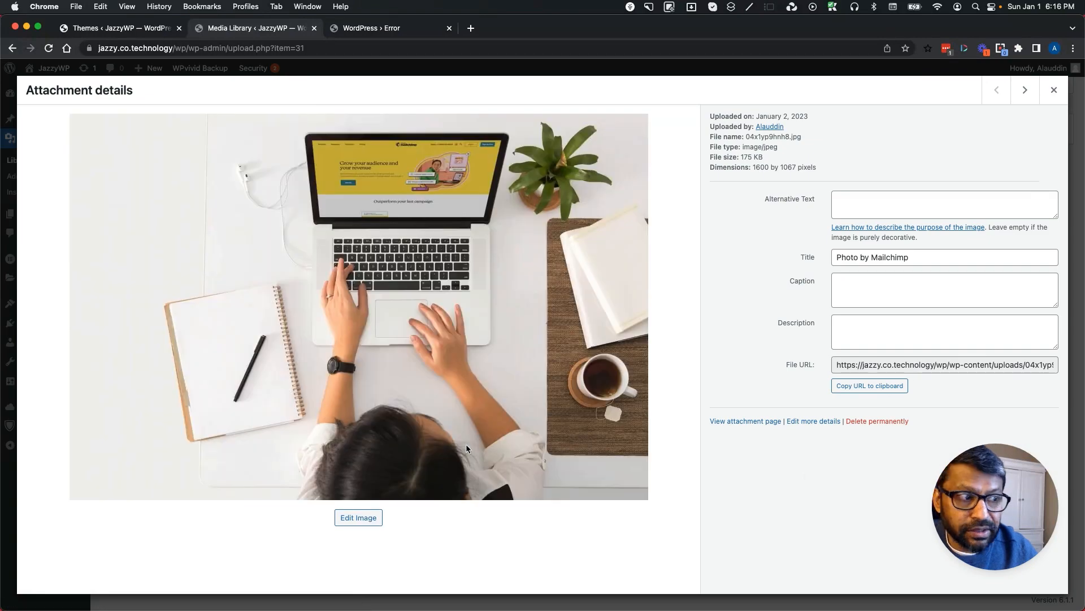
pyautogui.click(955, 365)
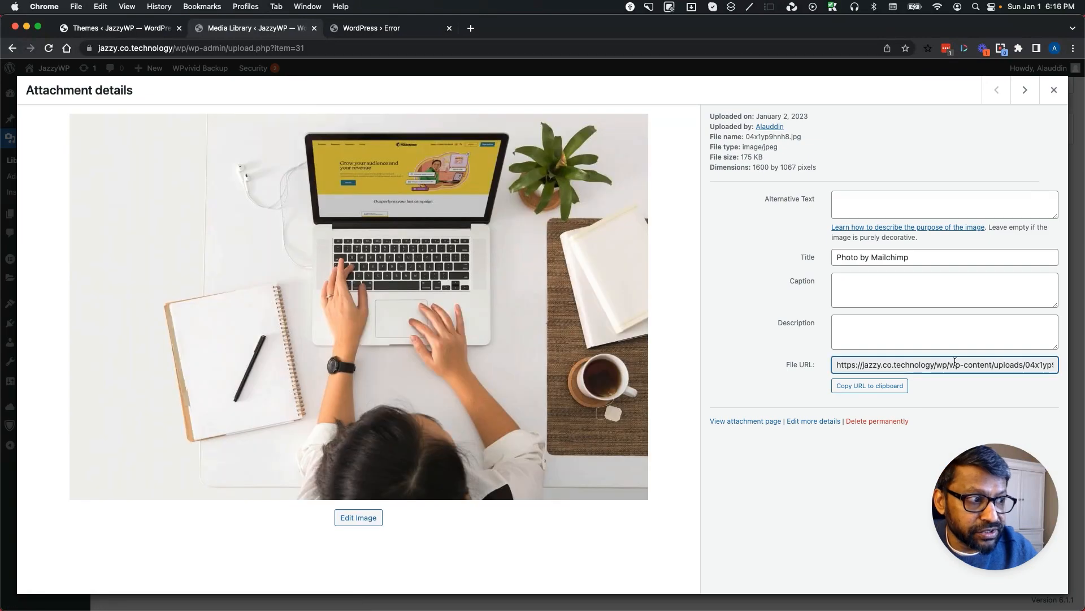
pyautogui.moveTo(949, 365); pyautogui.dragTo(1062, 371)
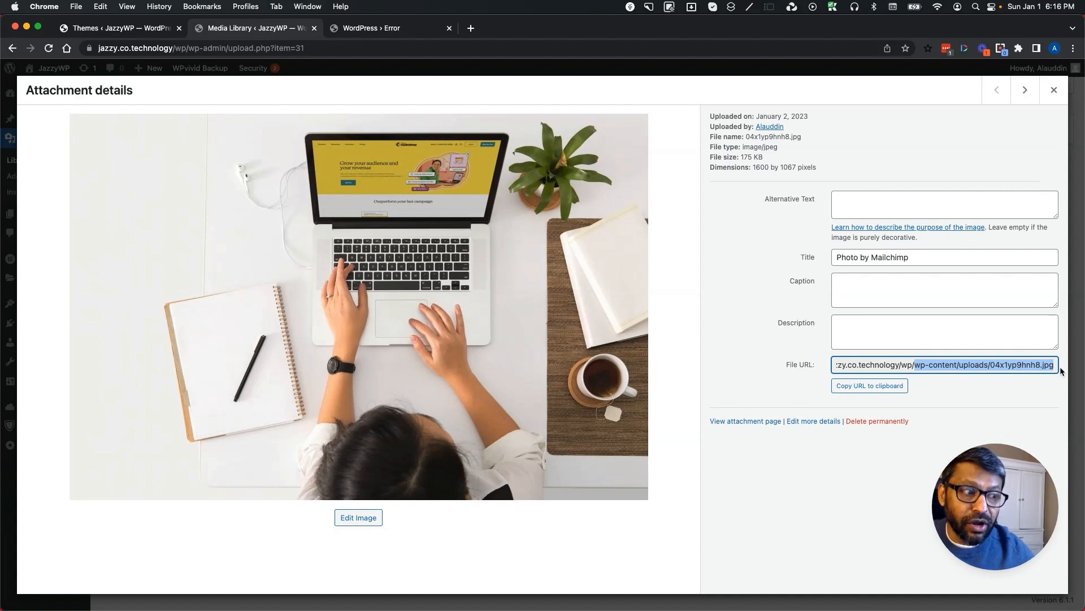
pyautogui.click(972, 367)
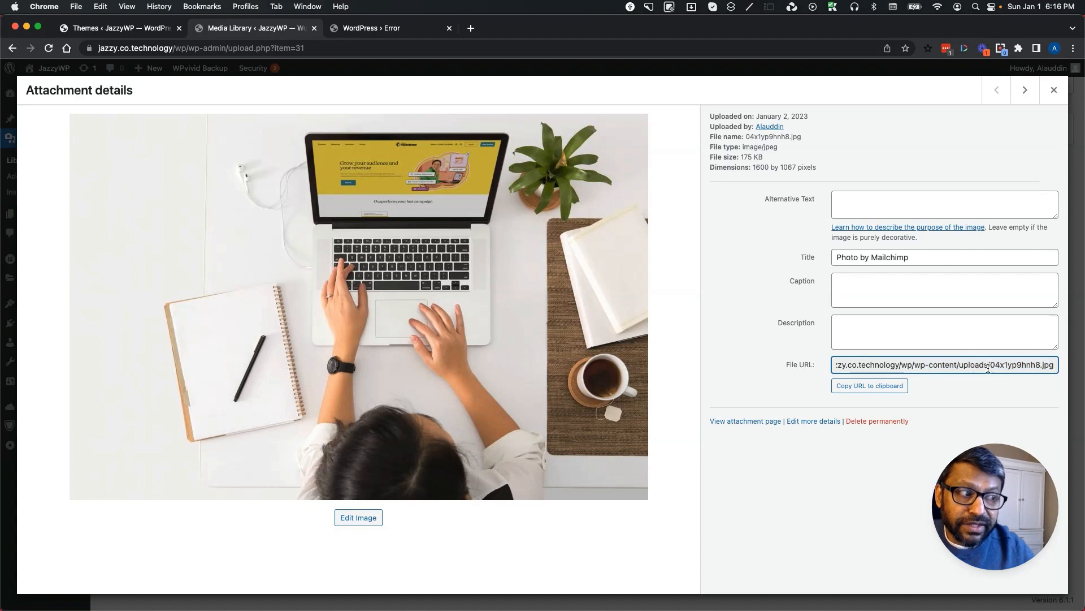
pyautogui.moveTo(990, 366); pyautogui.dragTo(1083, 360)
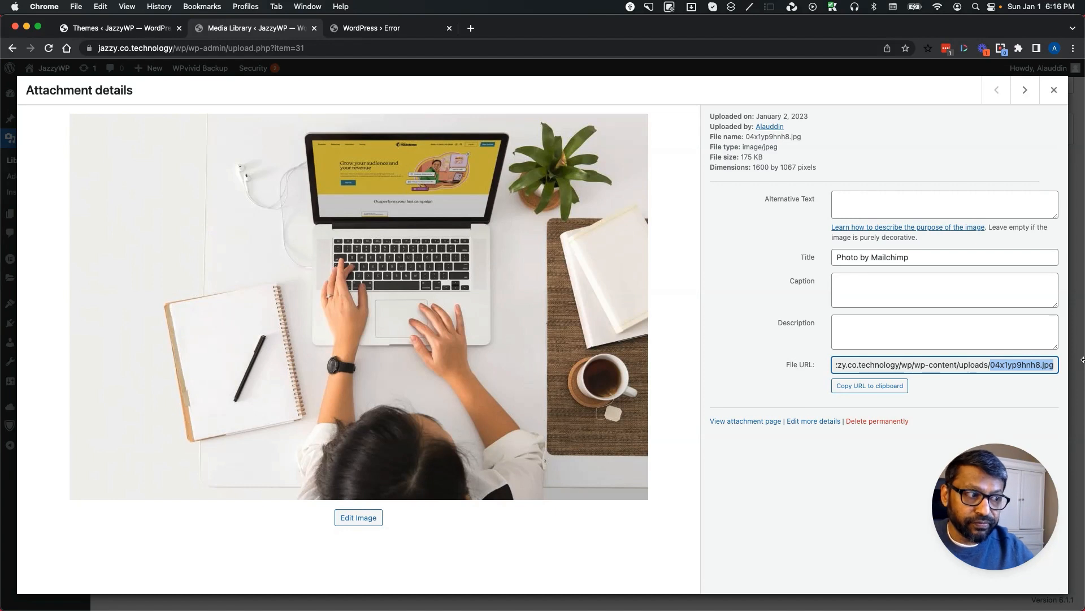
pyautogui.tripleClick(1009, 368)
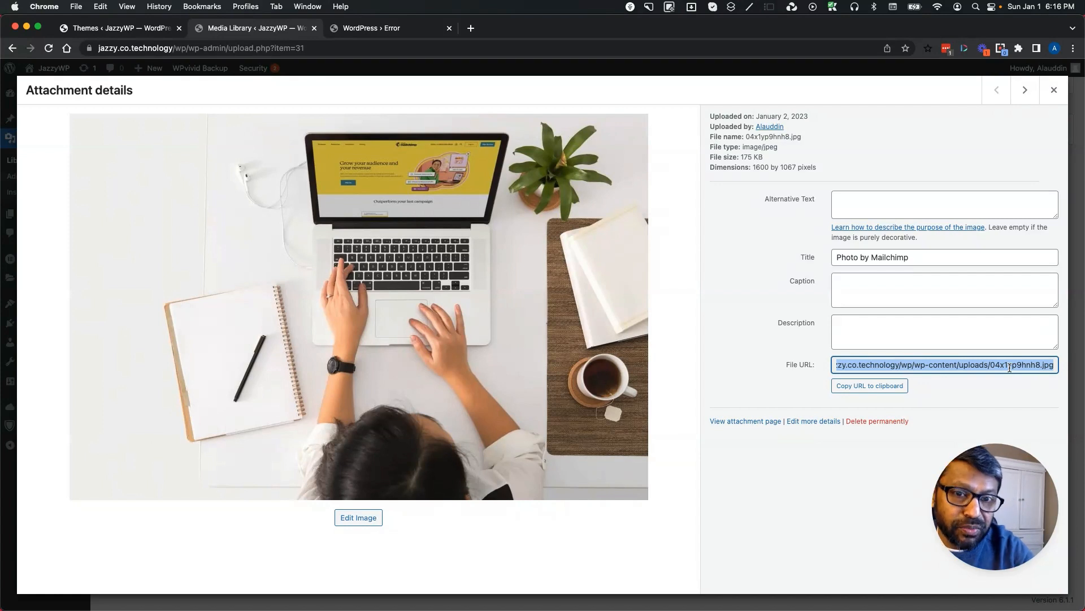
pyautogui.click(1054, 92)
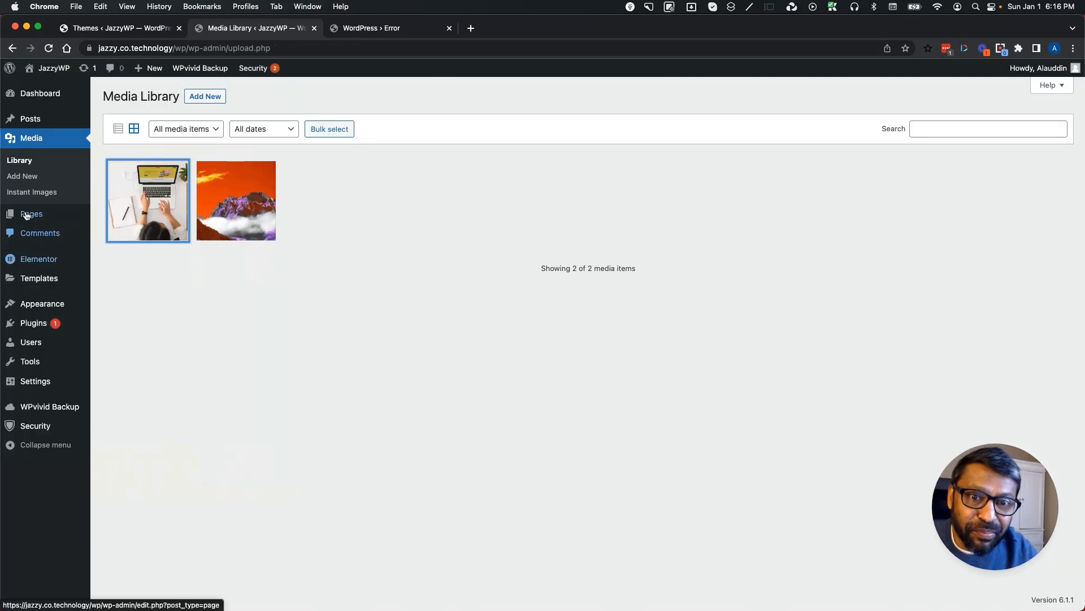
# - Open the Privacy Policy page for editing and browse the media library for the empty image block under the Comments heading
pyautogui.click(30, 217)
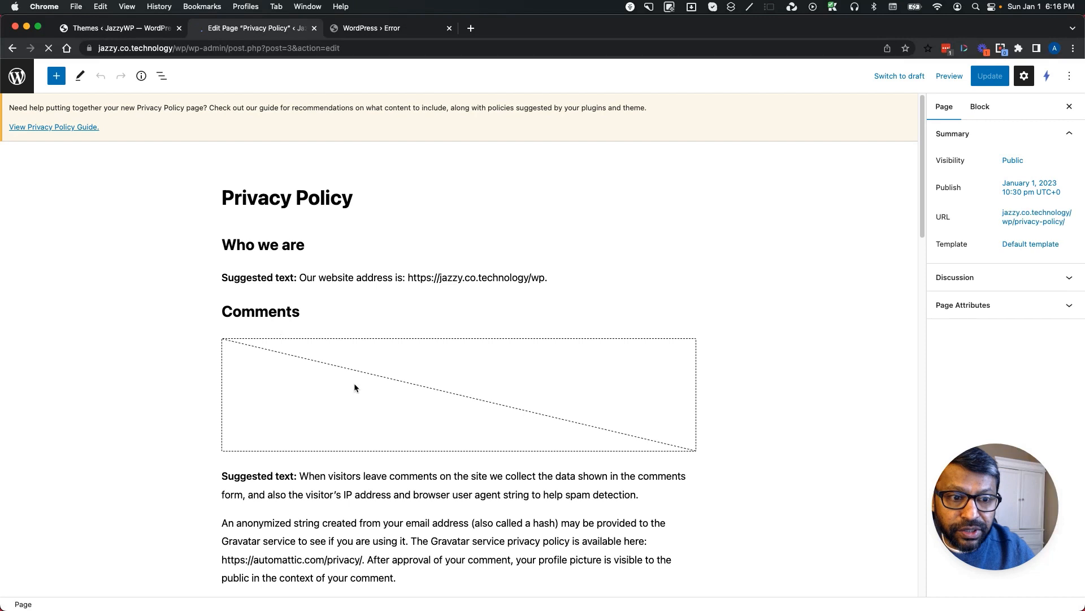
pyautogui.click(363, 373)
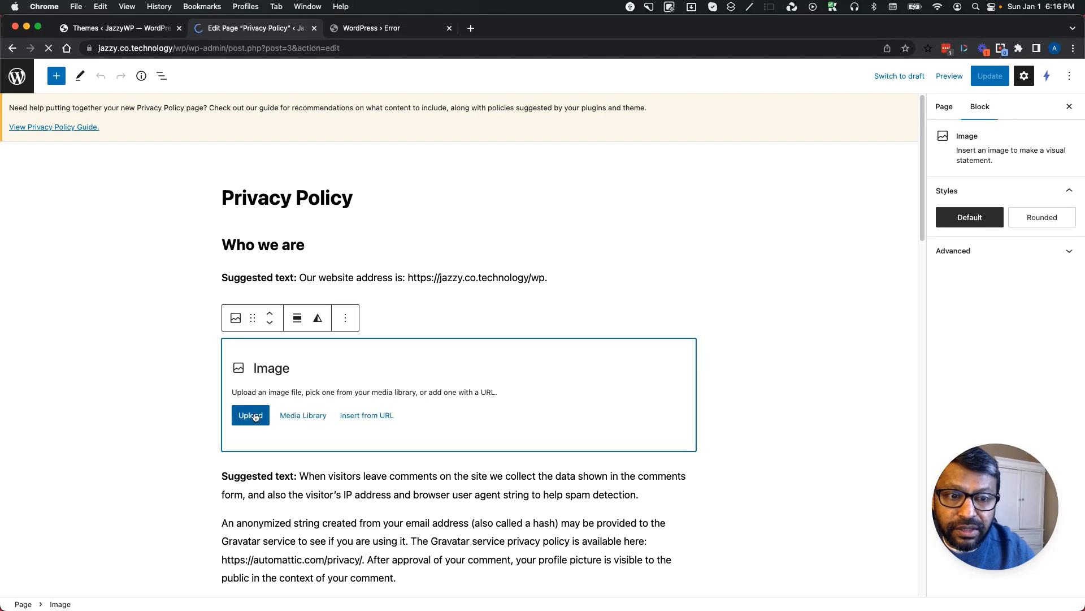
pyautogui.click(303, 416)
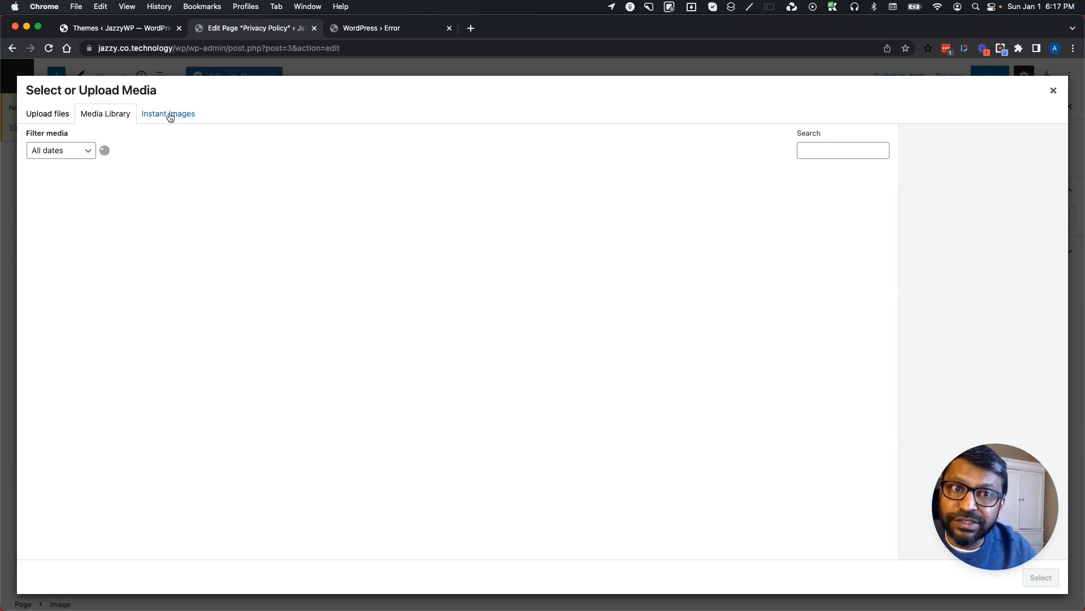
# - Search Unsplash in Instant Images for "wordpress" and insert the photo of a laptop showing the WordPress.com homepage into the image block
pyautogui.click(170, 114)
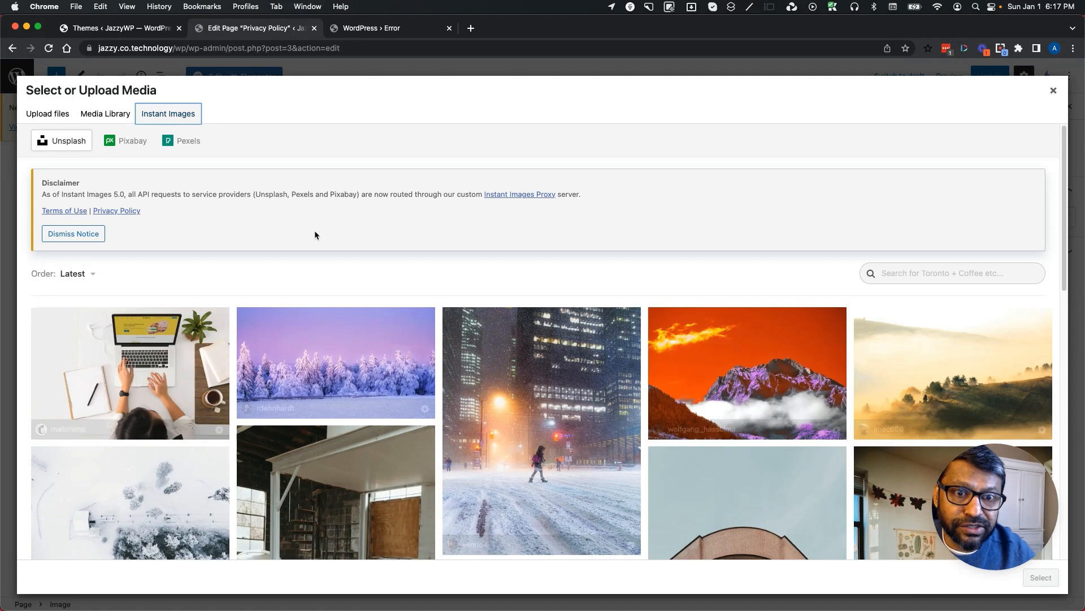
pyautogui.click(904, 275)
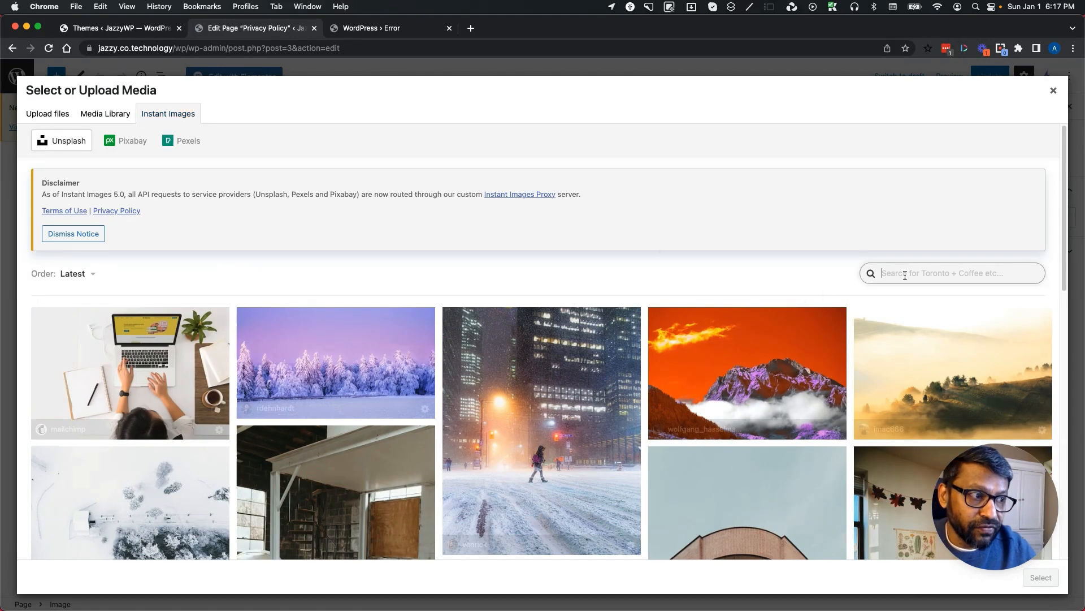
pyautogui.write('wordpress')
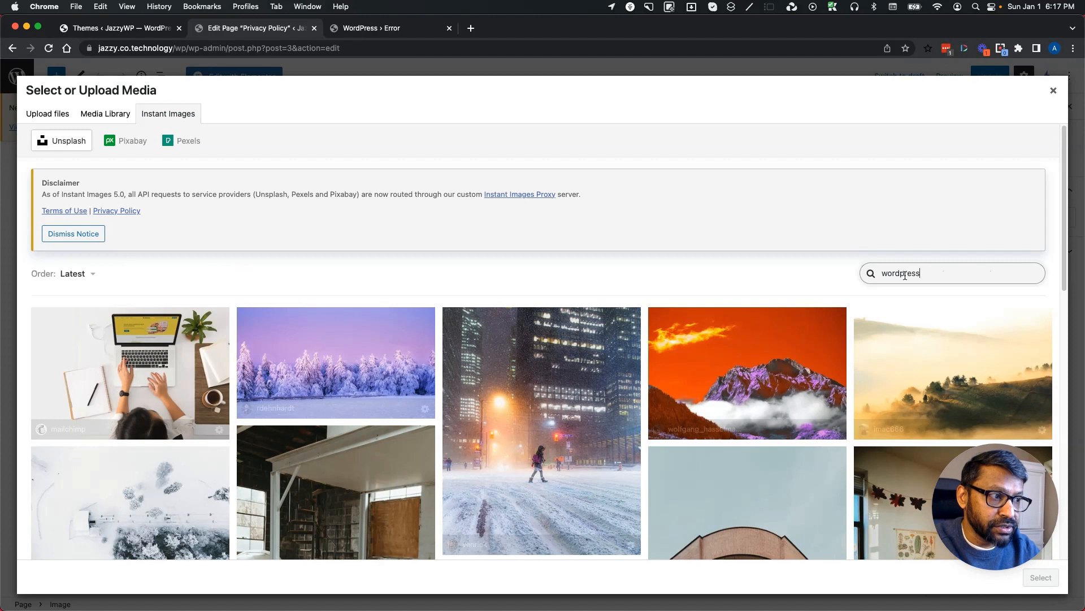
pyautogui.press('Return')
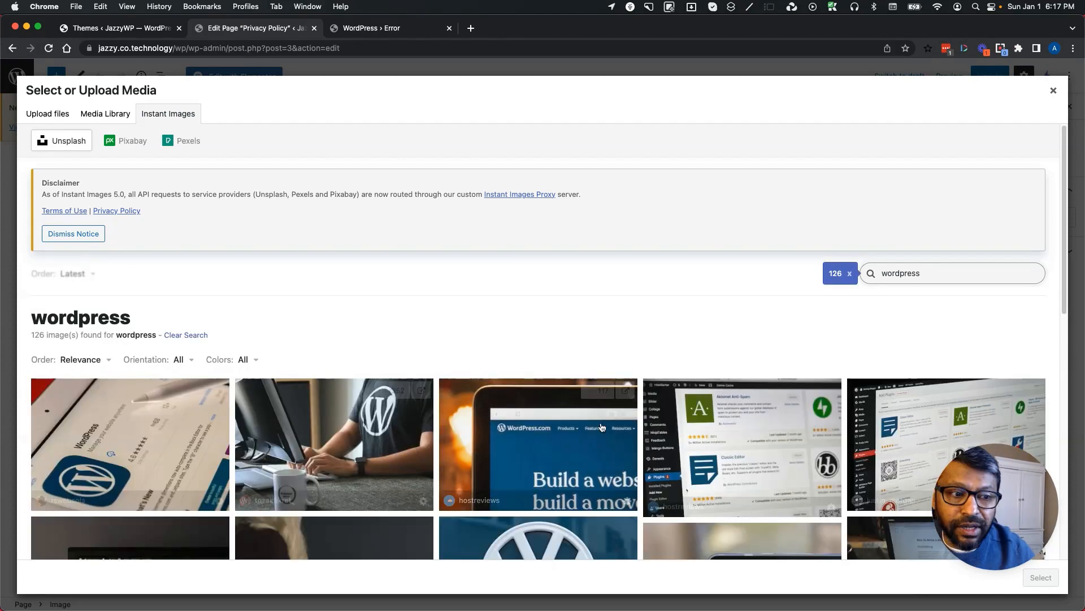
pyautogui.click(602, 427)
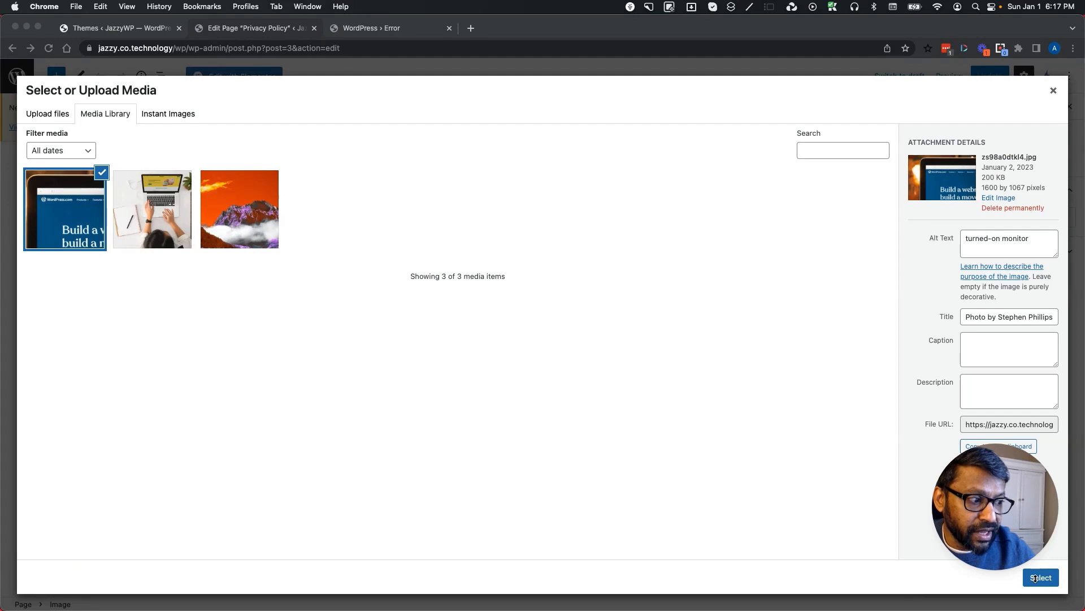
pyautogui.click(1035, 578)
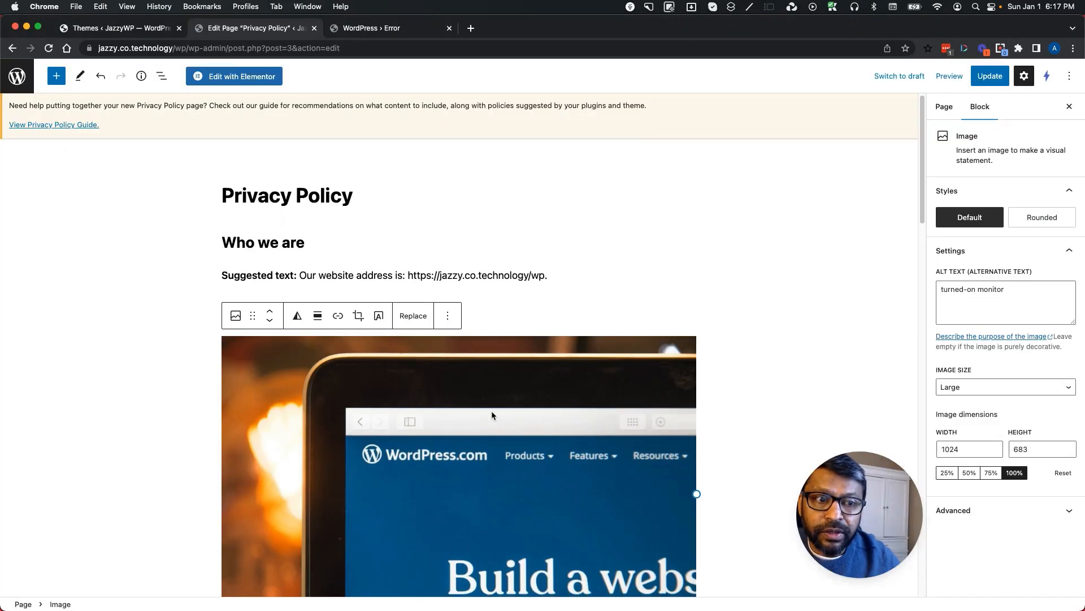
# - Select the inserted WordPress.com photo on the page and examine its available image size options
pyautogui.scroll(-6, 494, 415)
pyautogui.scroll(3, 493, 414)
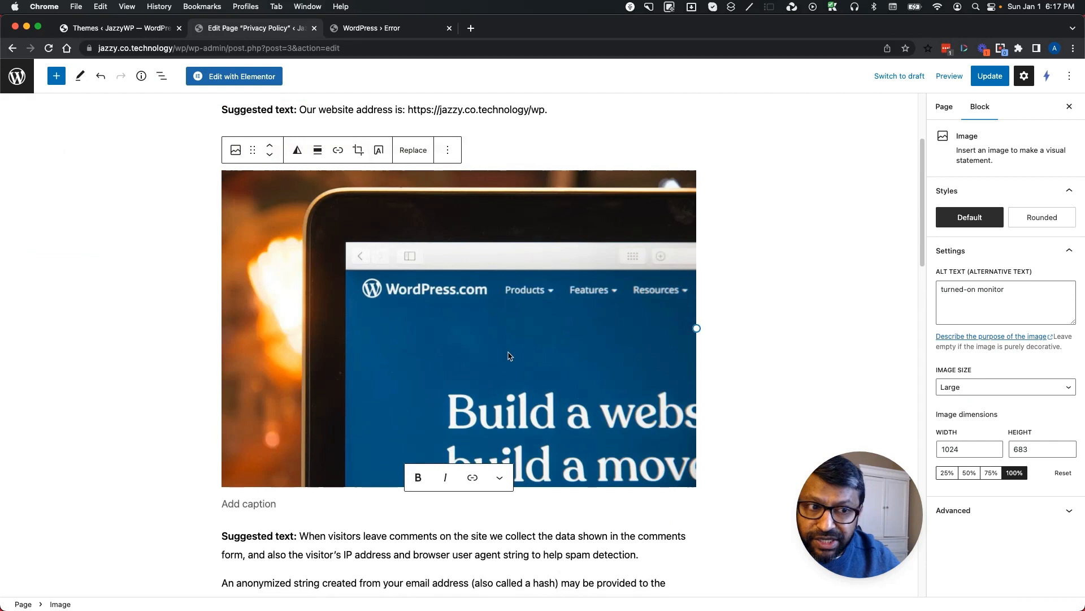
pyautogui.click(314, 269)
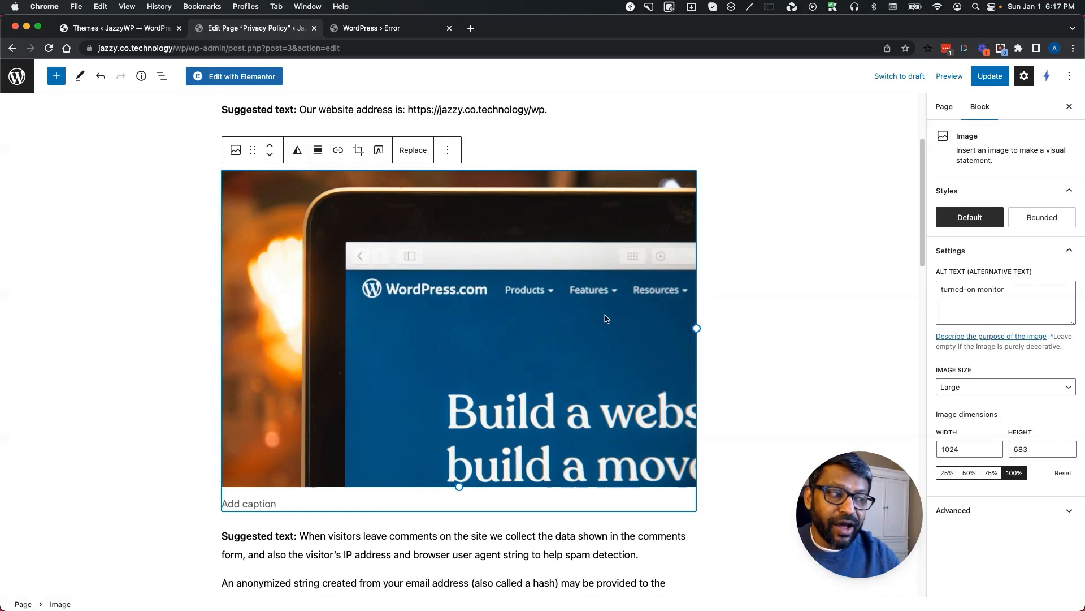
pyautogui.click(961, 388)
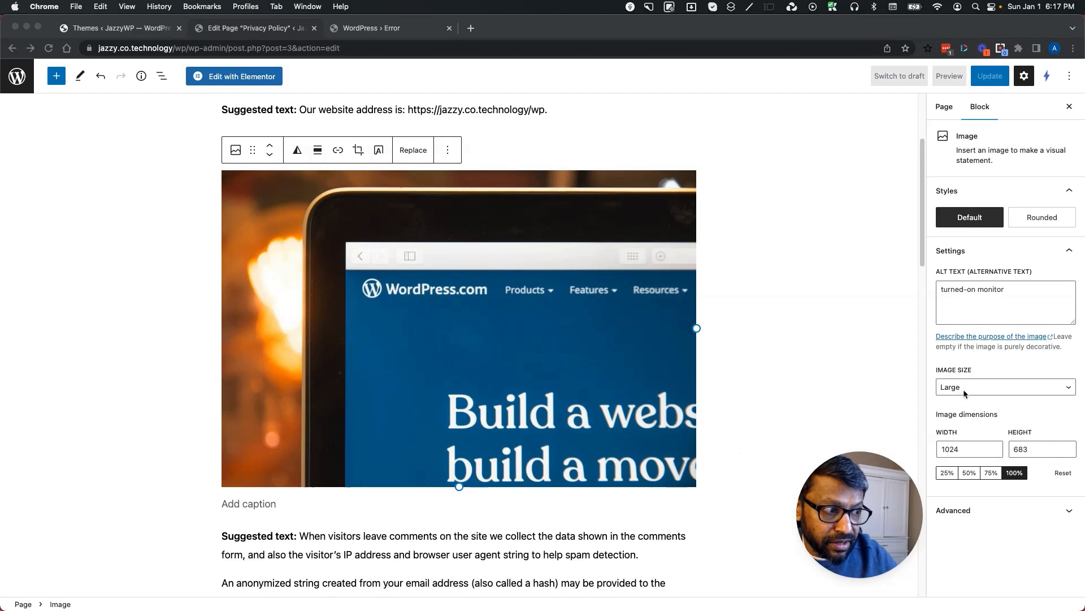
pyautogui.moveTo(862, 508); pyautogui.dragTo(763, 518)
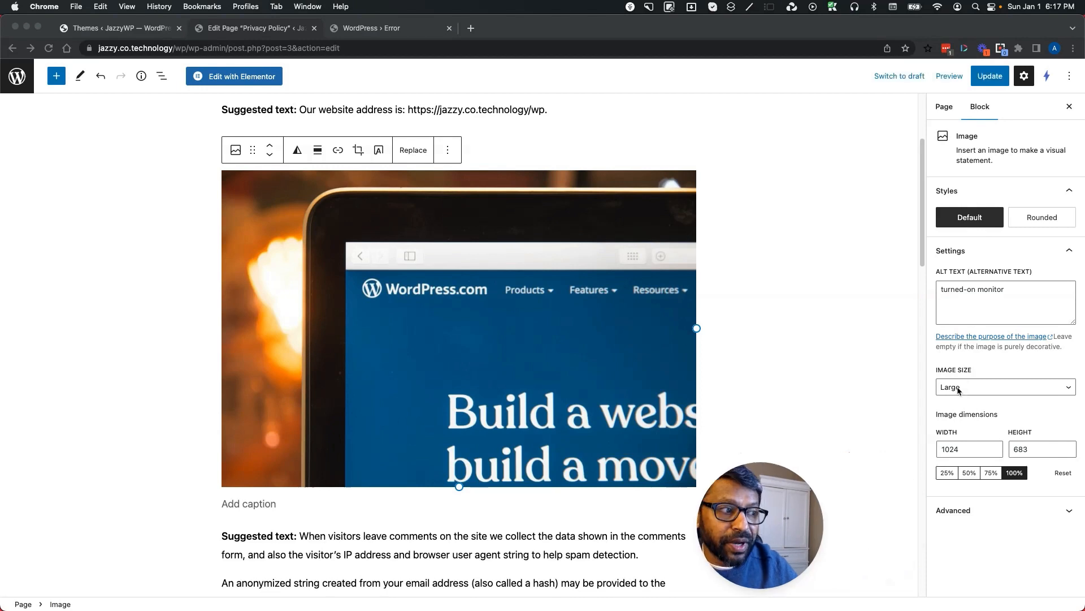